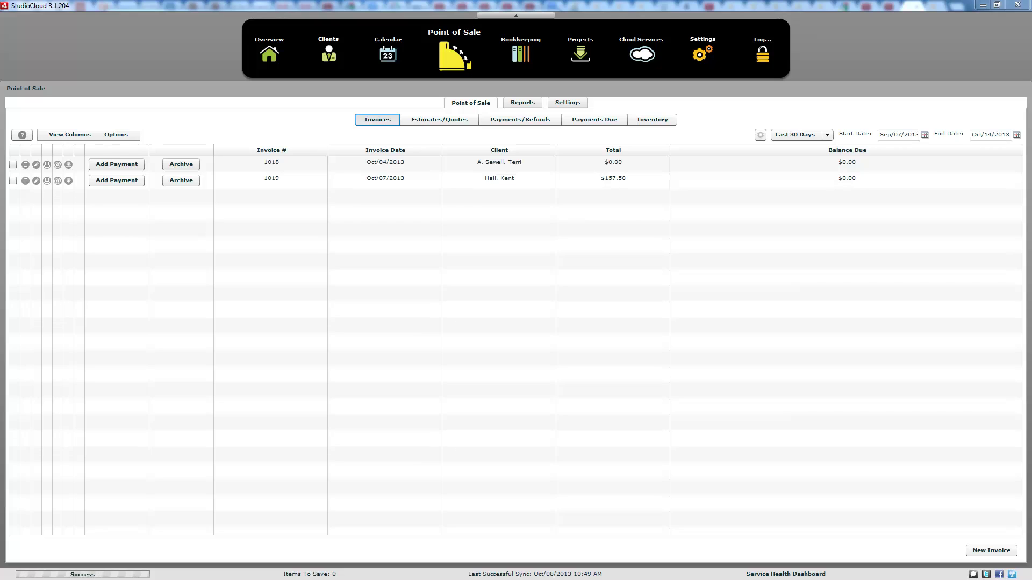
- Preview invoice 1019 as a PDF, read through its line items, payment and totals, and close the preview
click(47, 181)
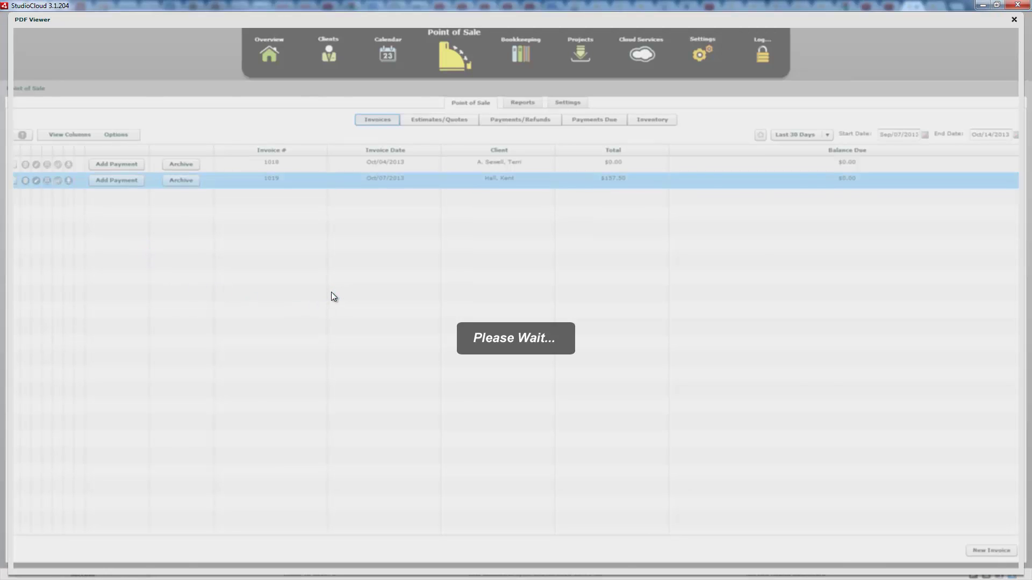
scroll(350, 379, down, 3)
scroll(361, 376, down, 6)
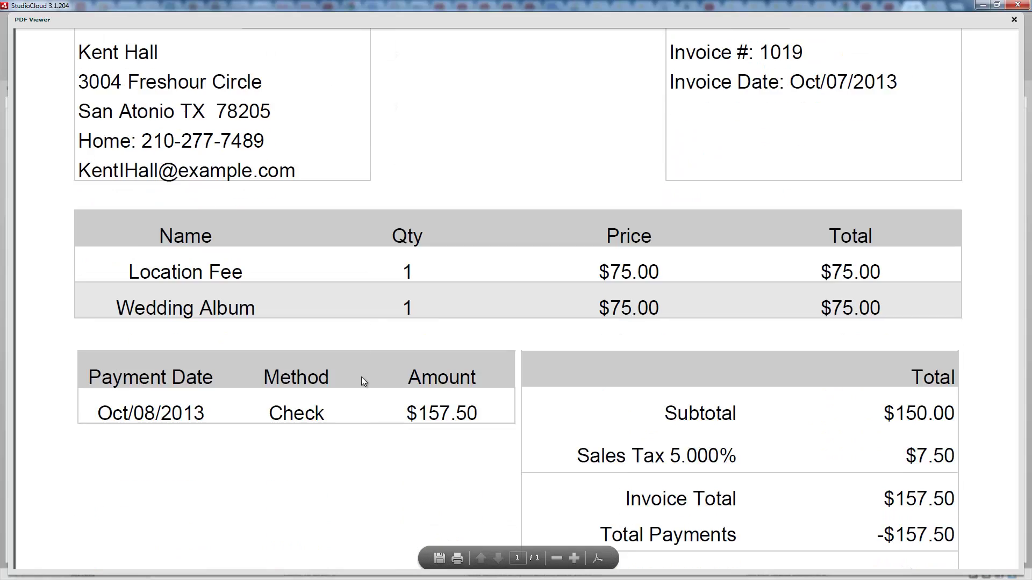
click(1013, 20)
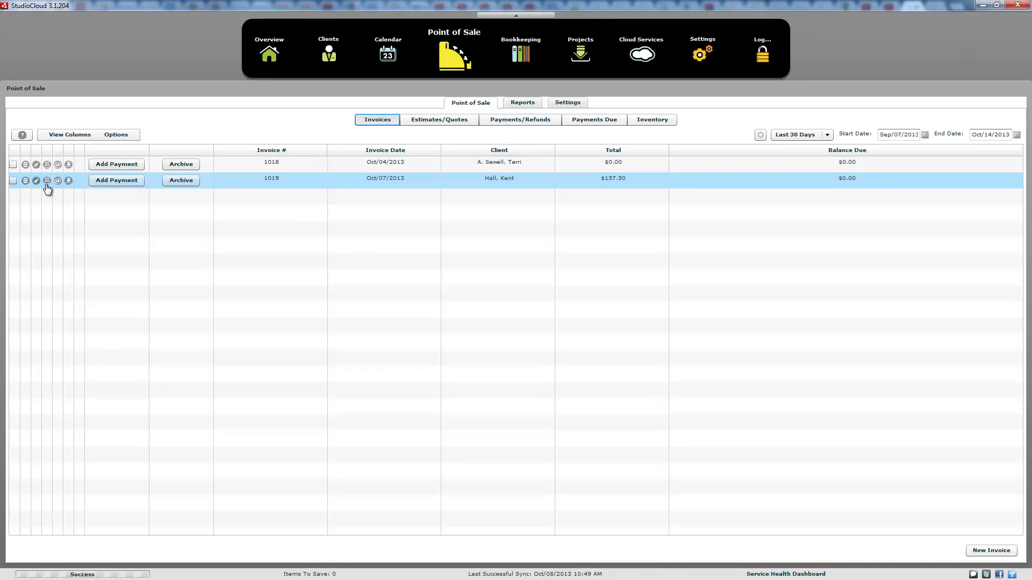
- View the current invoice logo in the Point of Sale settings and close it without changes
click(569, 103)
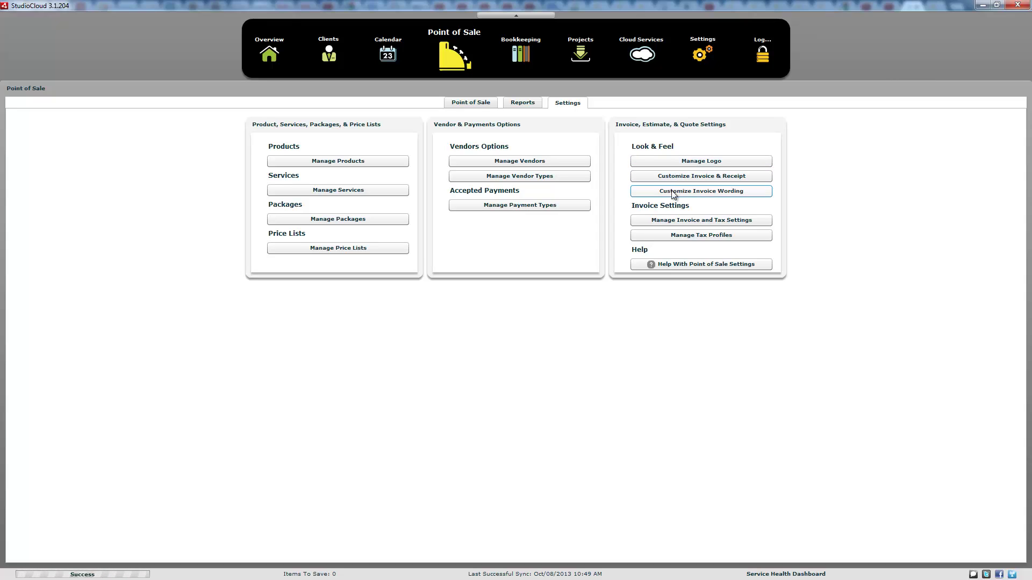
click(678, 163)
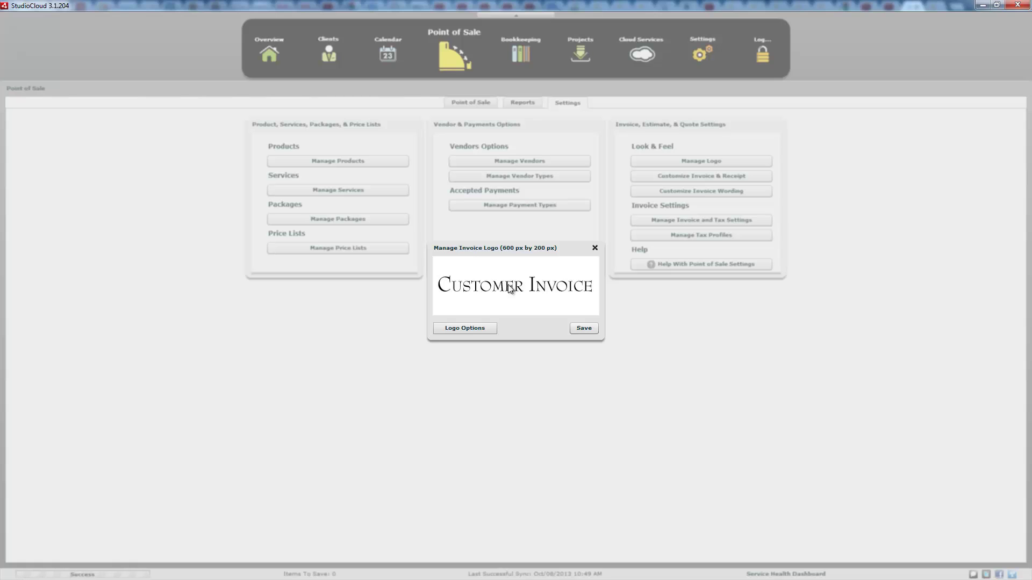
click(595, 248)
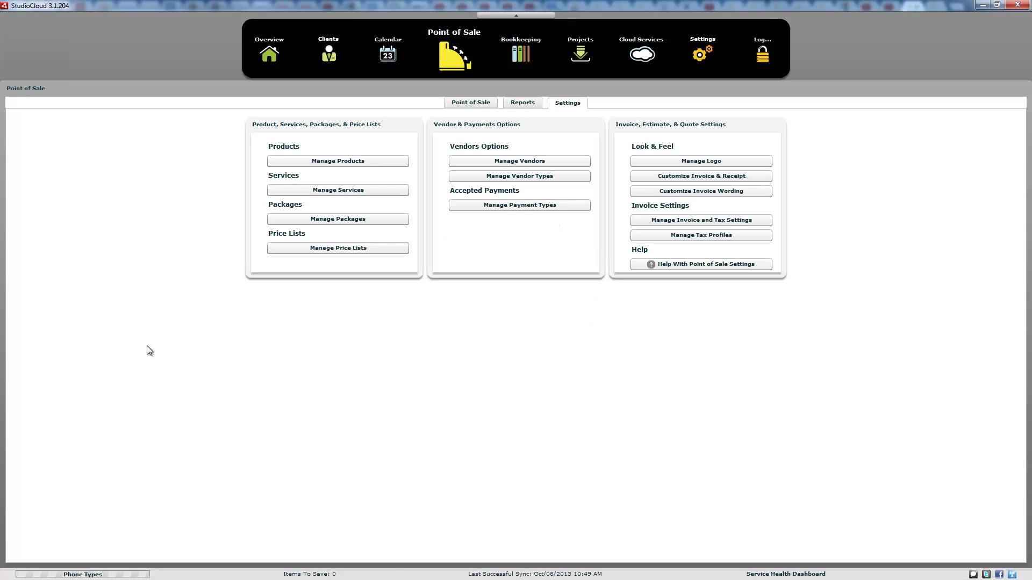
- Open the Customize Invoice & Receipt settings and bring up the invoice 1019 PDF for comparison
key(super+space)
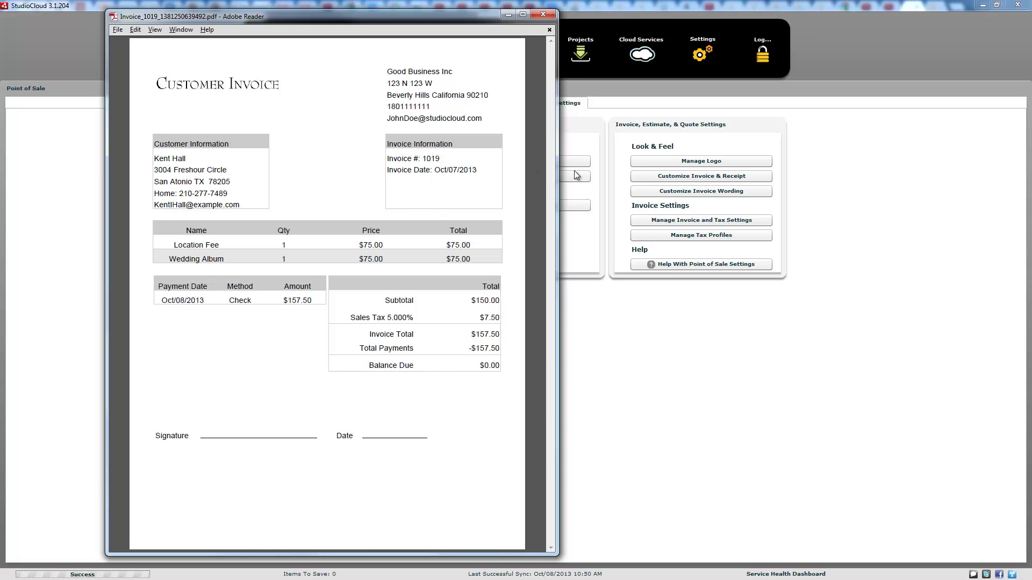
click(665, 178)
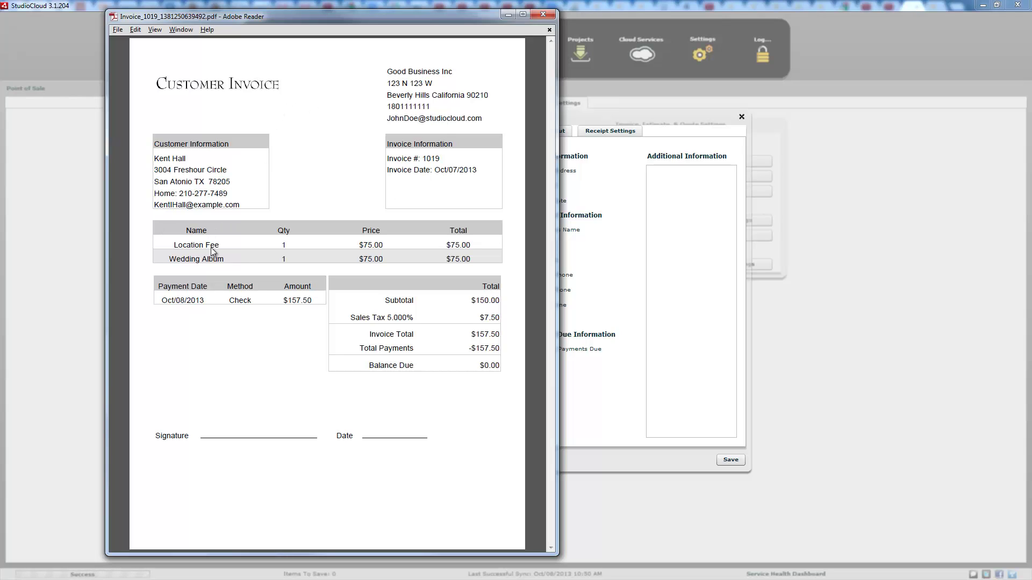
drag(502, 370, 182, 230)
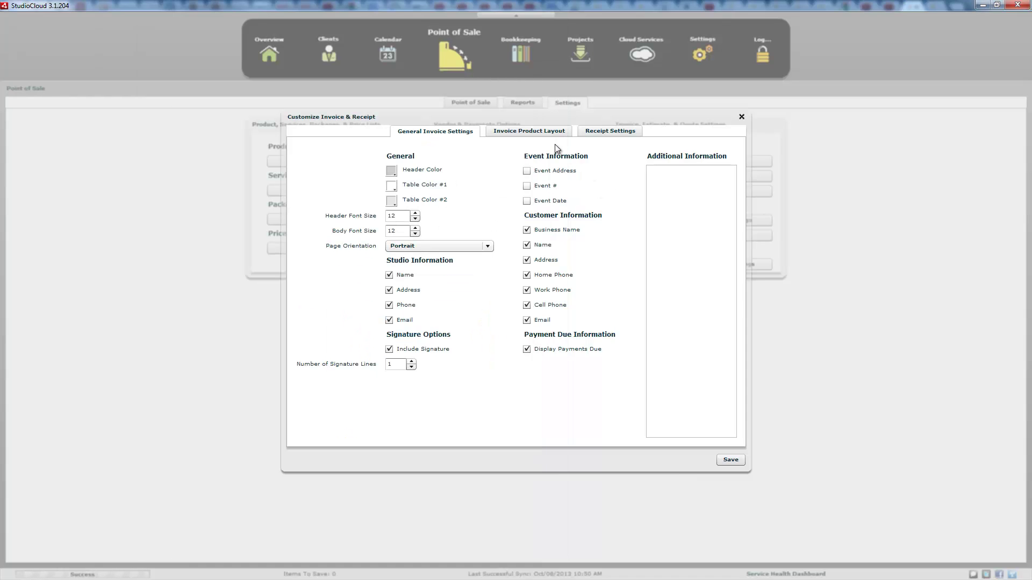
click(529, 132)
click(436, 133)
key(alt+Tab)
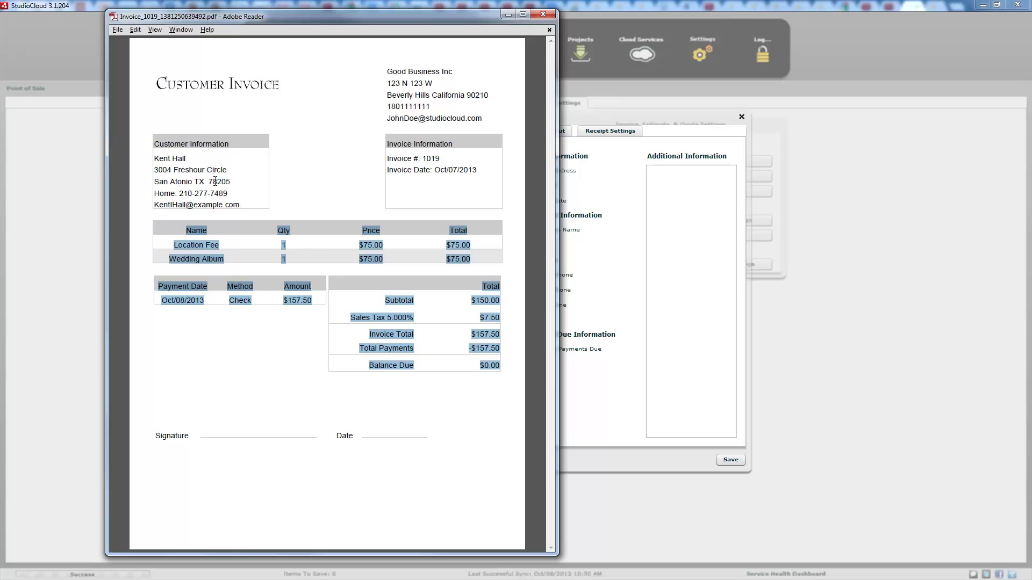
- Examine the logo, customer information, invoice information and business details on the sample invoice PDF
click(487, 195)
click(166, 91)
drag(155, 157, 327, 203)
click(482, 170)
drag(482, 171, 231, 186)
click(418, 107)
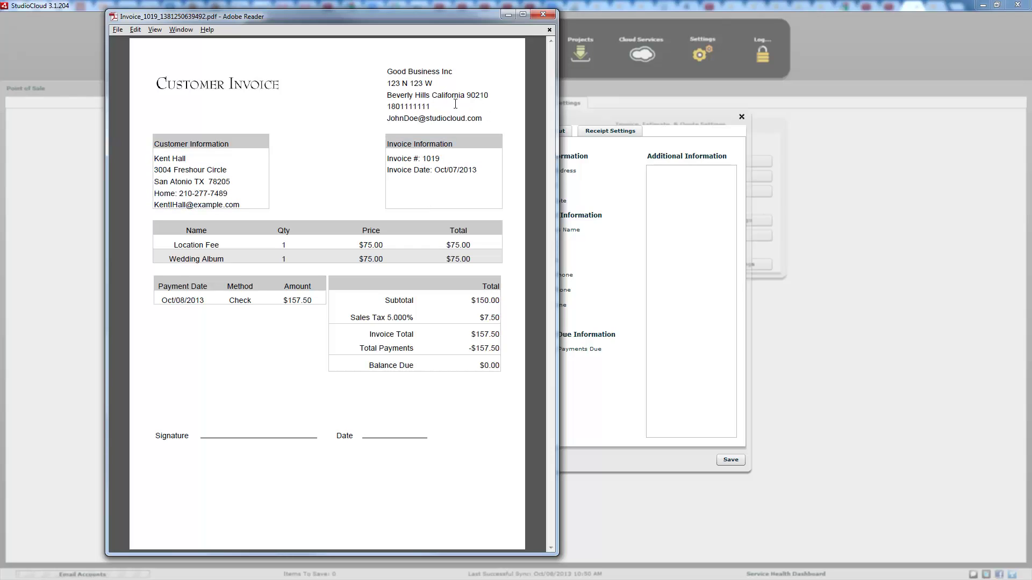
- Arrange the Customize Invoice & Receipt dialog and the invoice PDF window side by side
mouse_move(436, 23)
mouse_down()
mouse_move(682, 17)
mouse_move(423, 16)
mouse_up()
drag(626, 117, 895, 117)
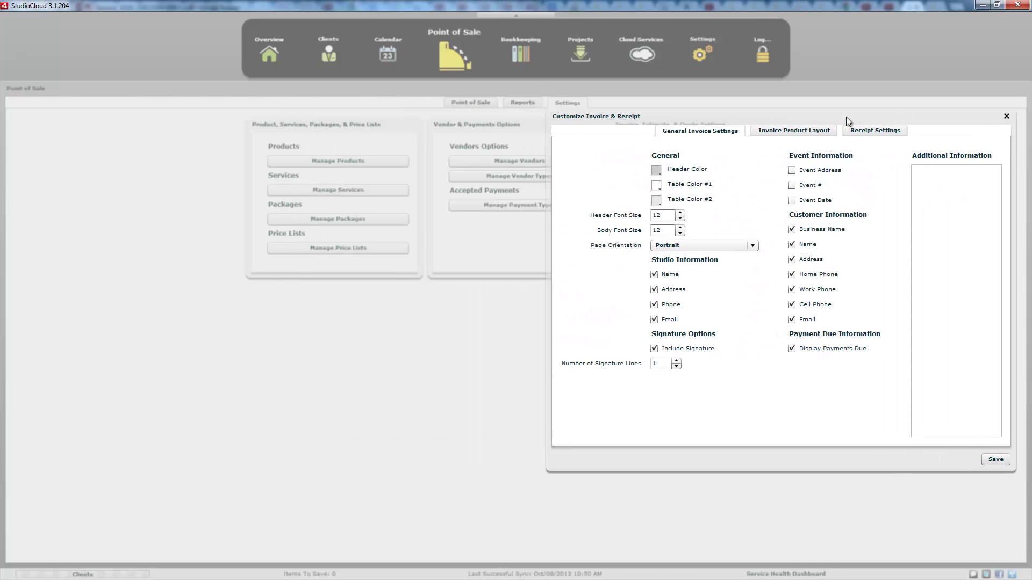
key(alt+Tab)
drag(435, 10, 390, 18)
- Examine the business details and table headings on the sample invoice, and view the Invoice Product Layout settings
click(349, 107)
drag(88, 140, 161, 144)
drag(116, 230, 138, 230)
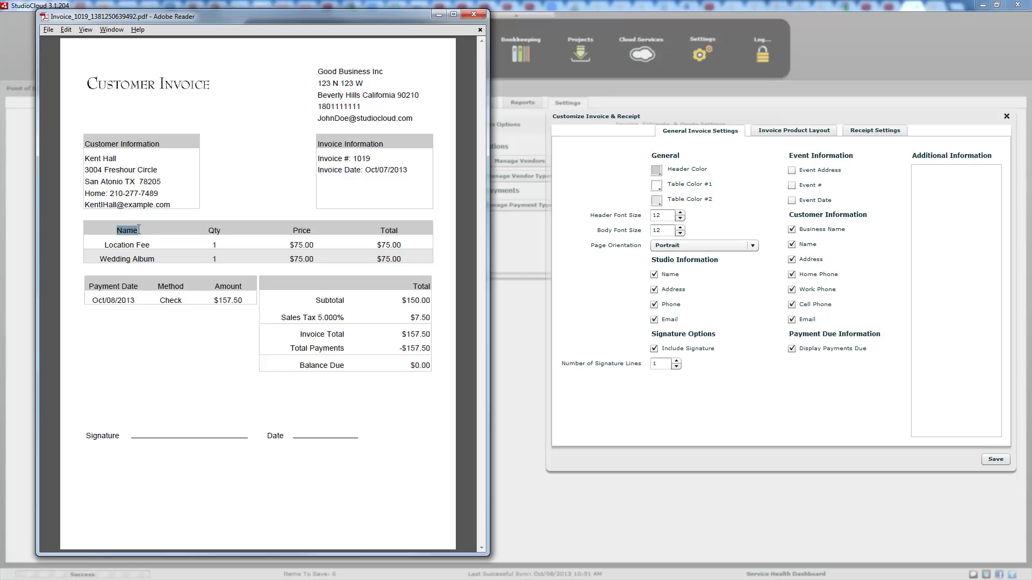
click(110, 283)
click(780, 130)
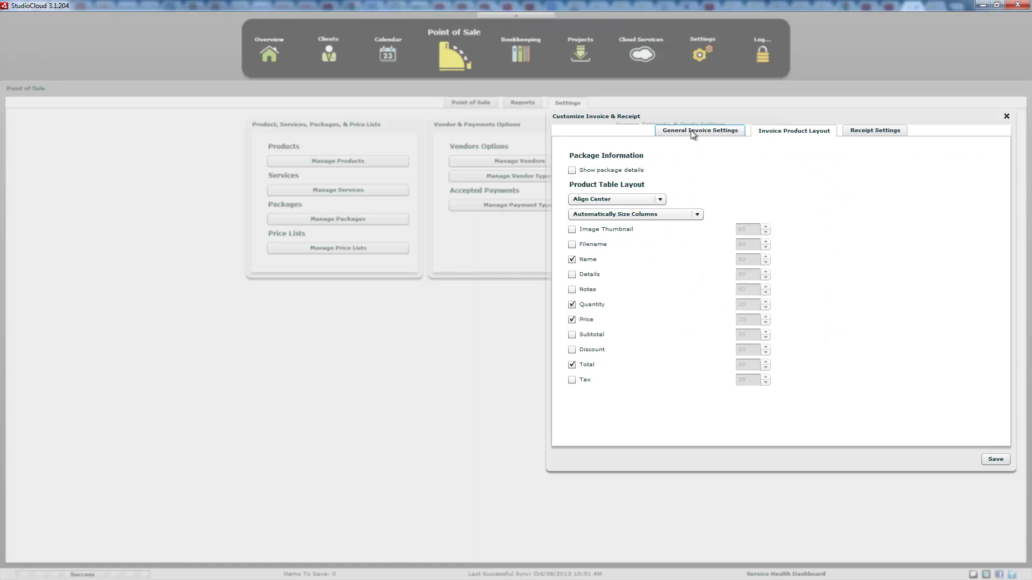
click(691, 130)
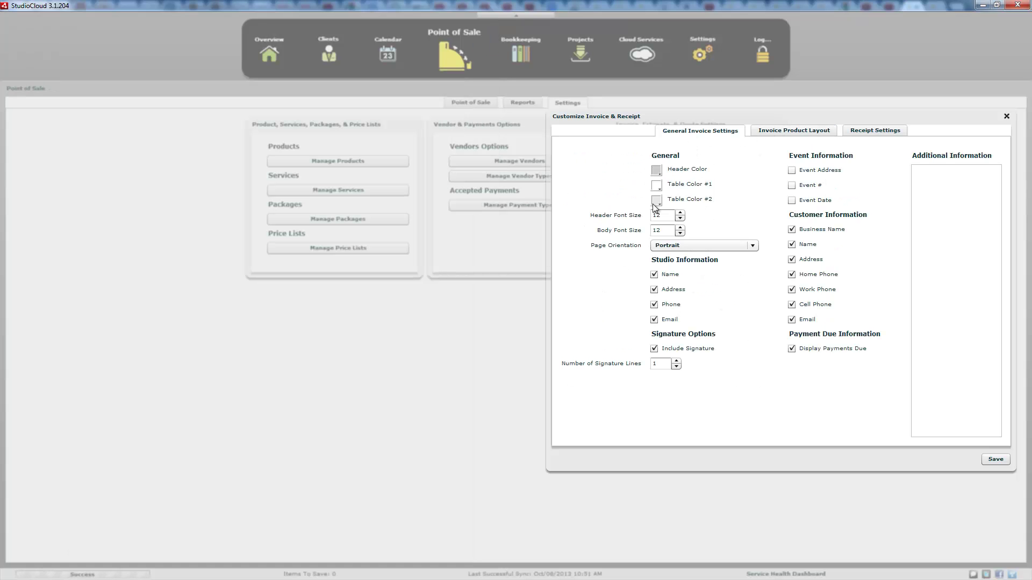
- Examine the product table's row and header shading on the sample invoice and view the Header Color palette
key(alt+Tab)
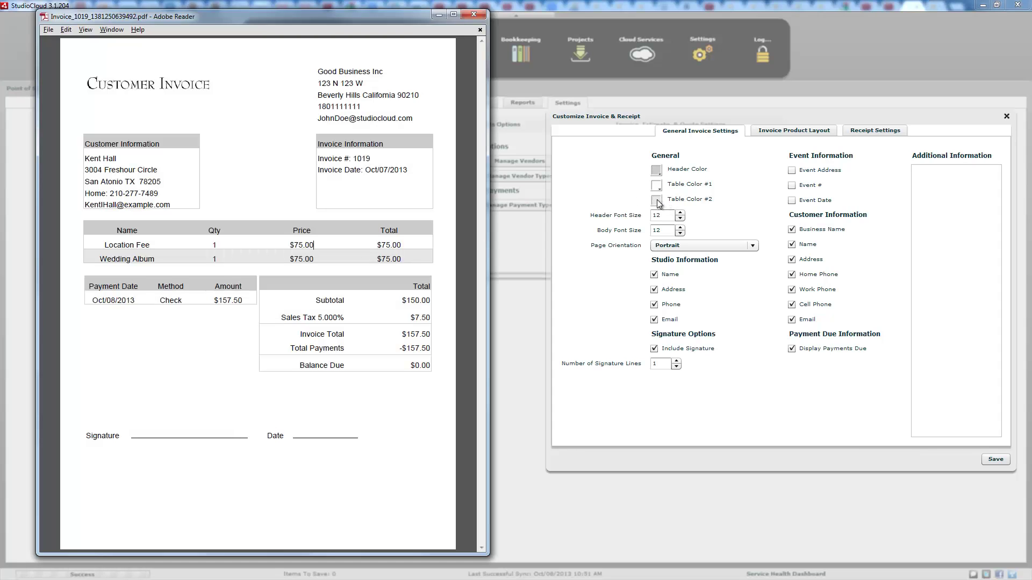
drag(376, 246, 124, 243)
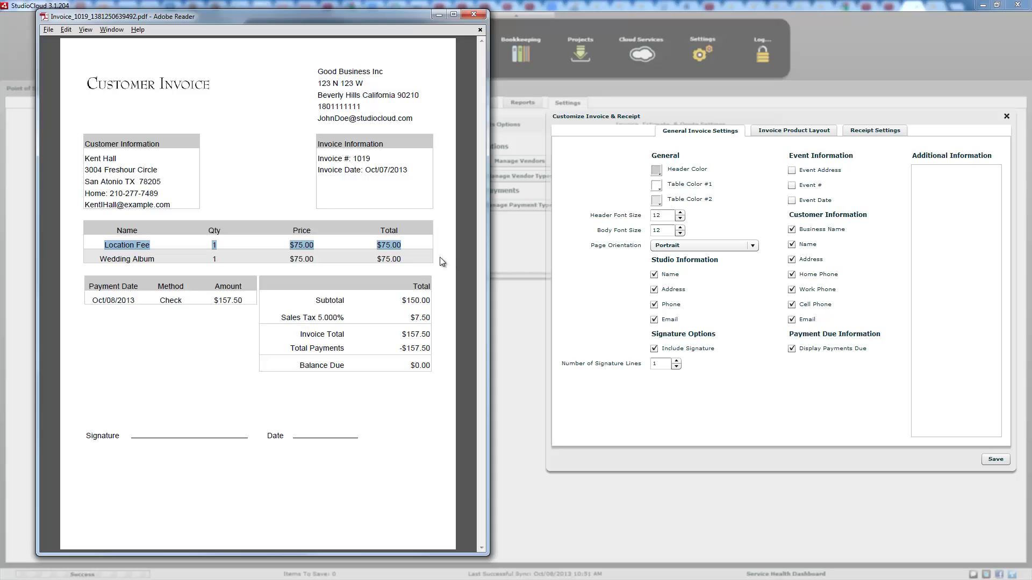
click(418, 257)
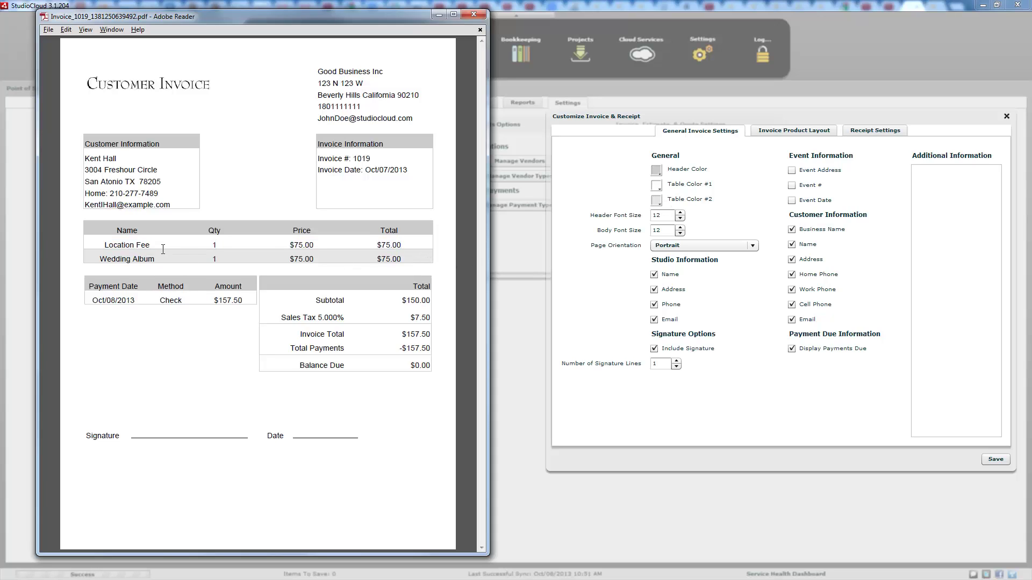
drag(119, 229, 408, 230)
click(417, 233)
click(656, 174)
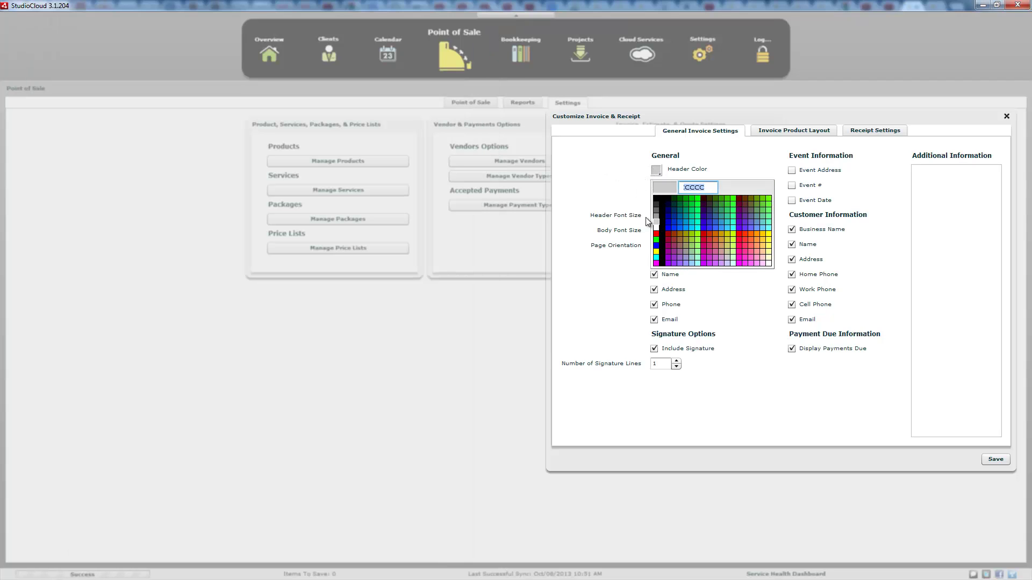
click(580, 170)
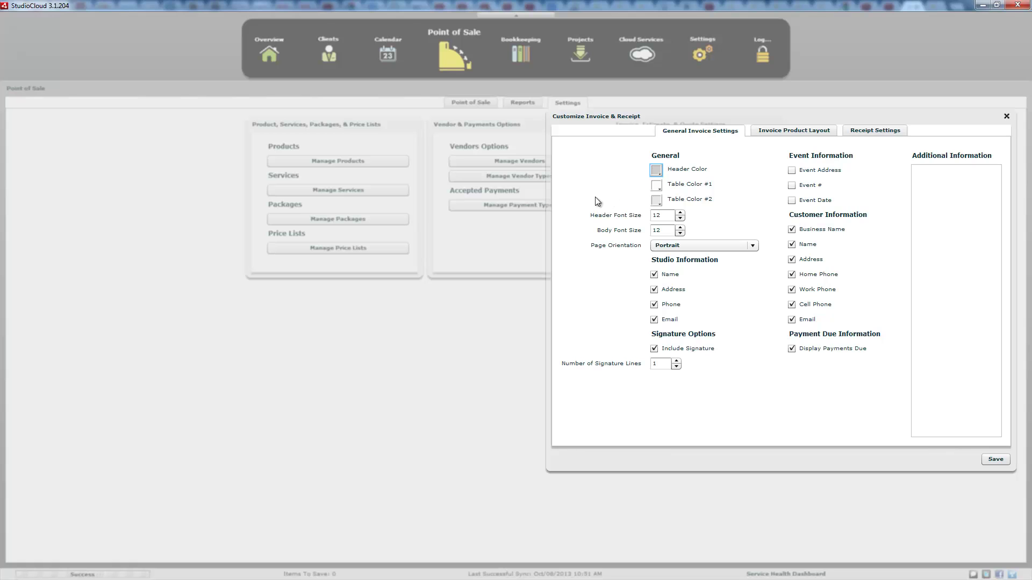
- Examine the product table's header and body text on the sample invoice against the font size settings
key(alt+Tab)
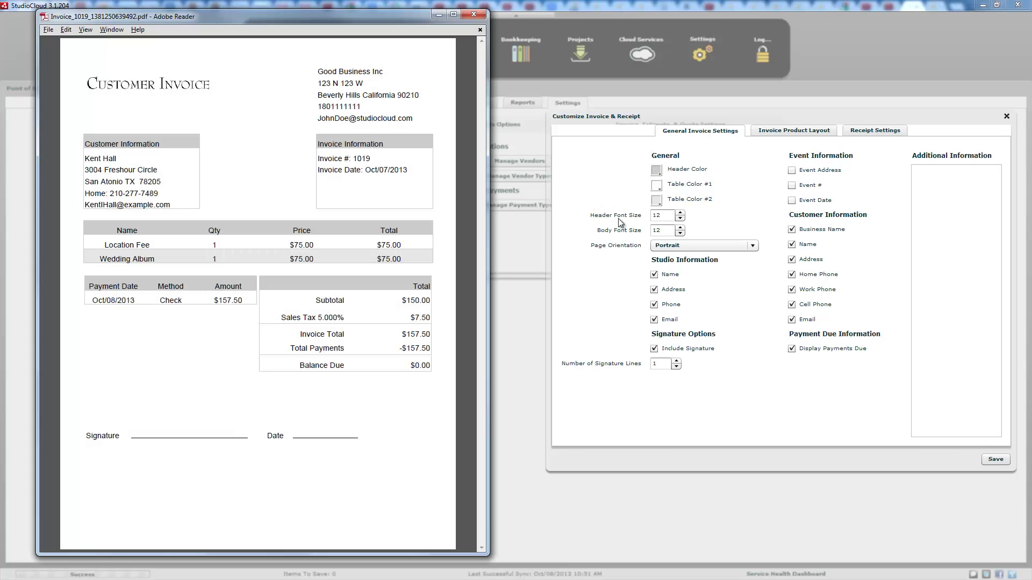
drag(292, 229, 381, 230)
double_click(306, 229)
double_click(215, 230)
double_click(128, 230)
click(155, 229)
double_click(397, 245)
double_click(303, 245)
click(168, 249)
click(360, 95)
- View the page orientation options and examine the studio's contact details on the sample invoice
click(746, 246)
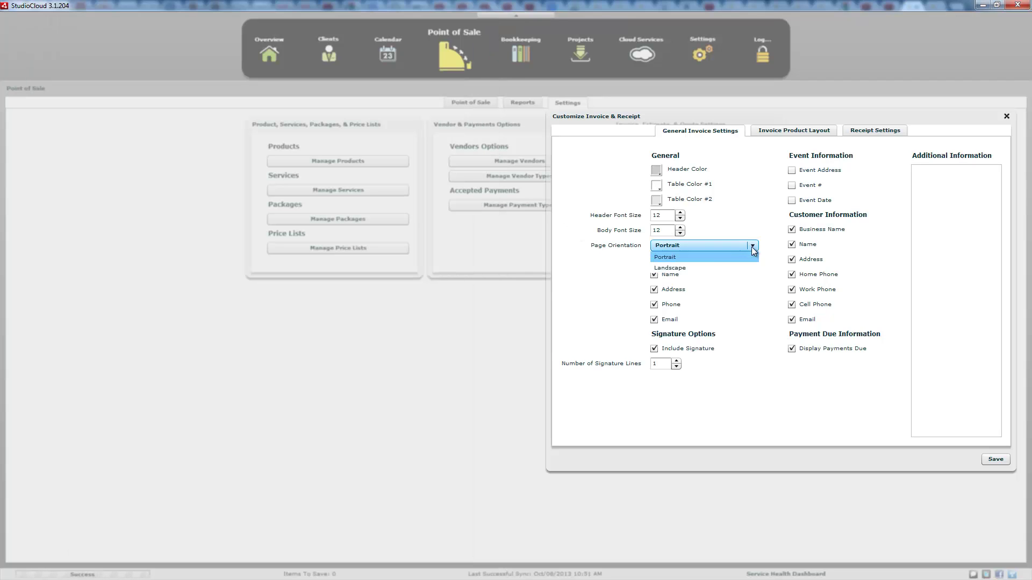
click(624, 248)
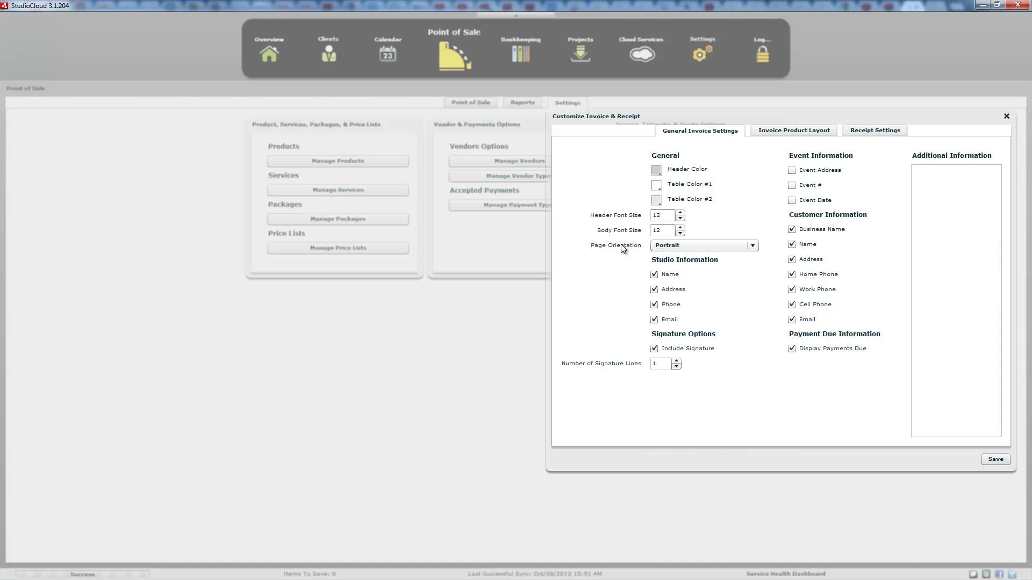
key(alt+Tab)
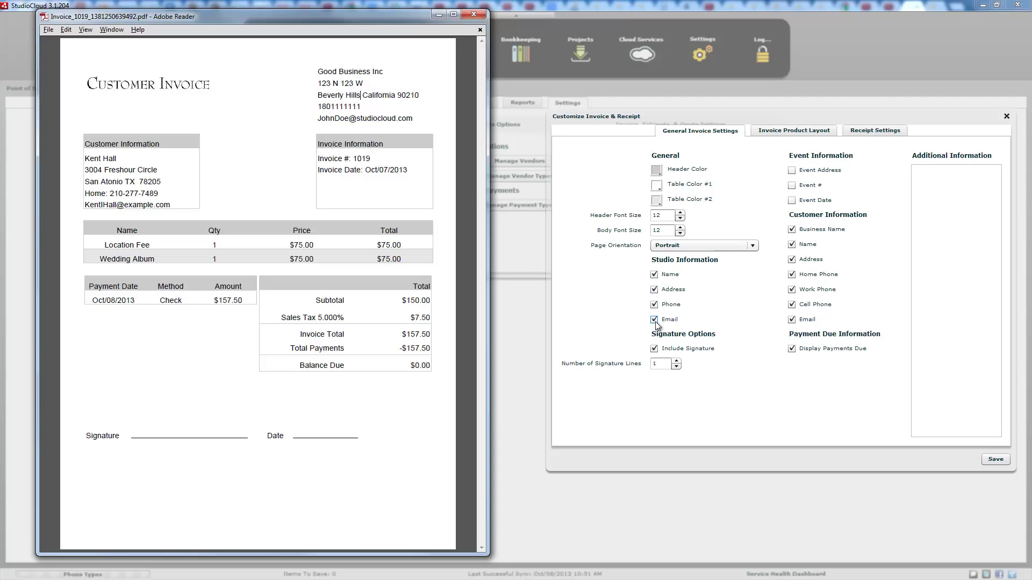
drag(326, 76, 412, 120)
click(409, 119)
- Check the signature and date line on the sample invoice and turn off the Include Signature option
drag(95, 447, 322, 438)
click(323, 438)
click(654, 349)
click(654, 349)
click(654, 348)
- Examine the customer information block on the sample invoice against the Customer Information options
key(alt+Tab)
drag(171, 205, 88, 160)
click(167, 165)
- Examine the payment date, method and amount in the sample invoice's payment table
drag(92, 297, 244, 300)
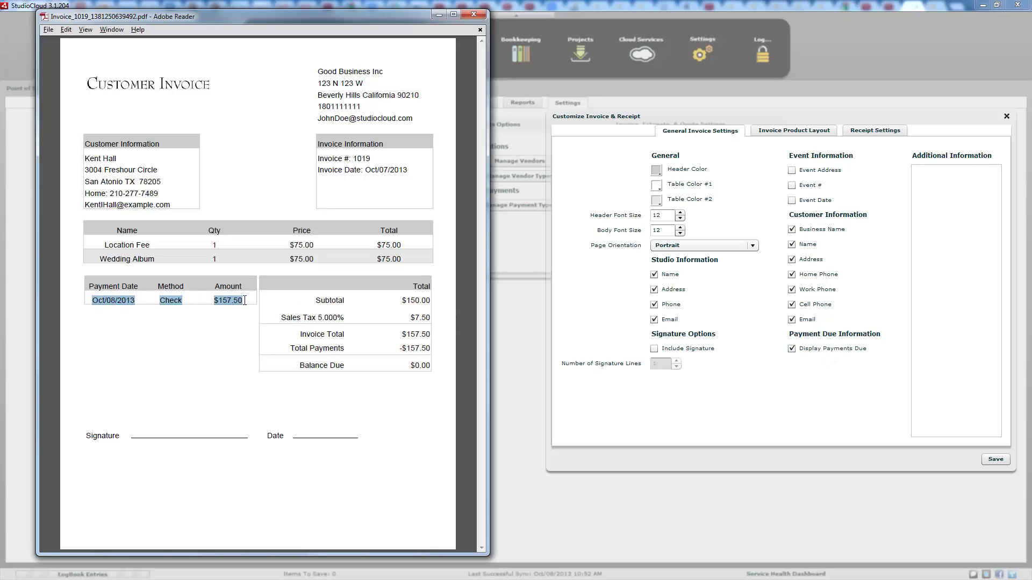
click(247, 300)
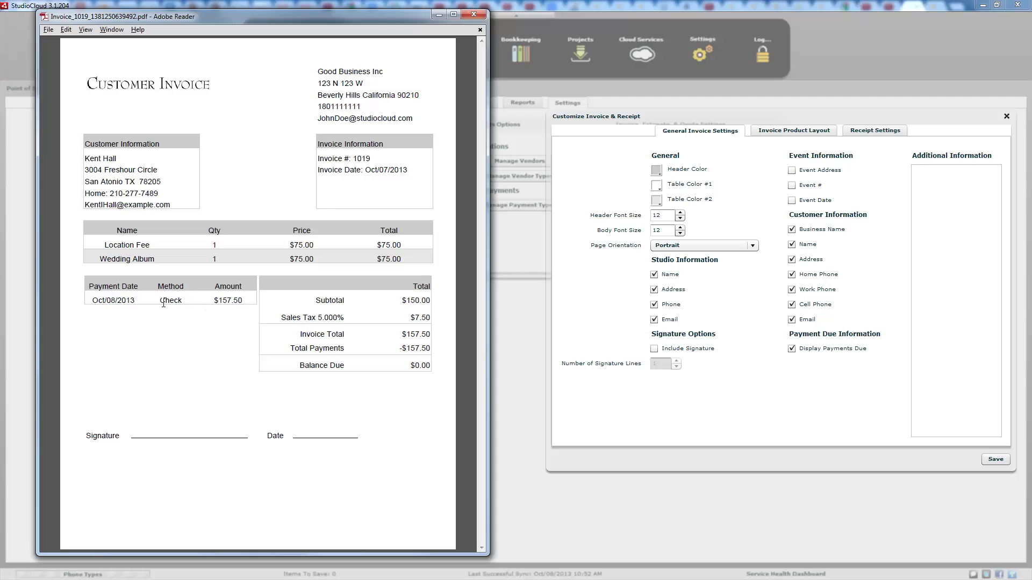
drag(93, 299, 186, 301)
click(243, 302)
double_click(243, 303)
click(158, 300)
drag(92, 300, 182, 300)
click(162, 298)
click(212, 302)
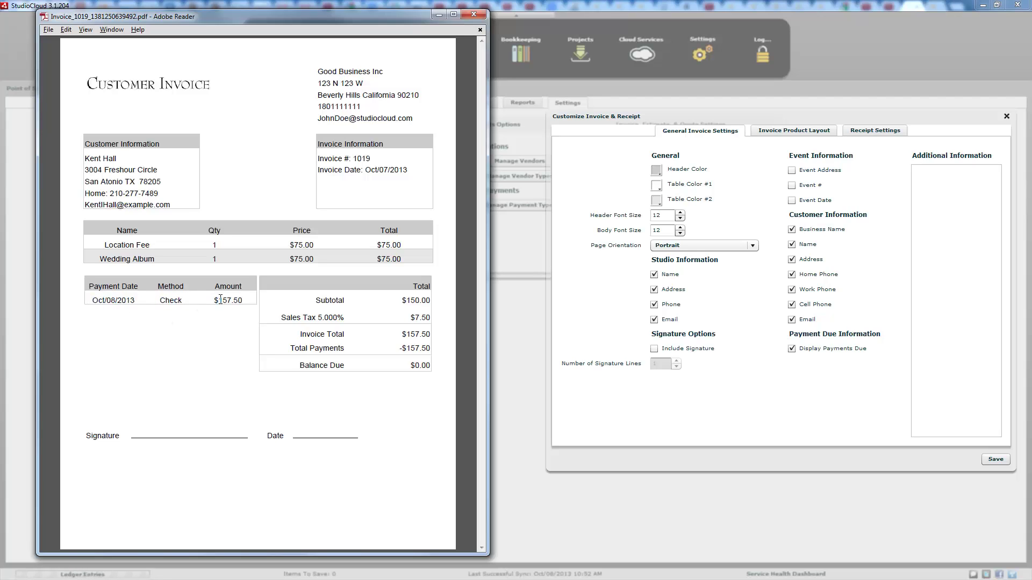
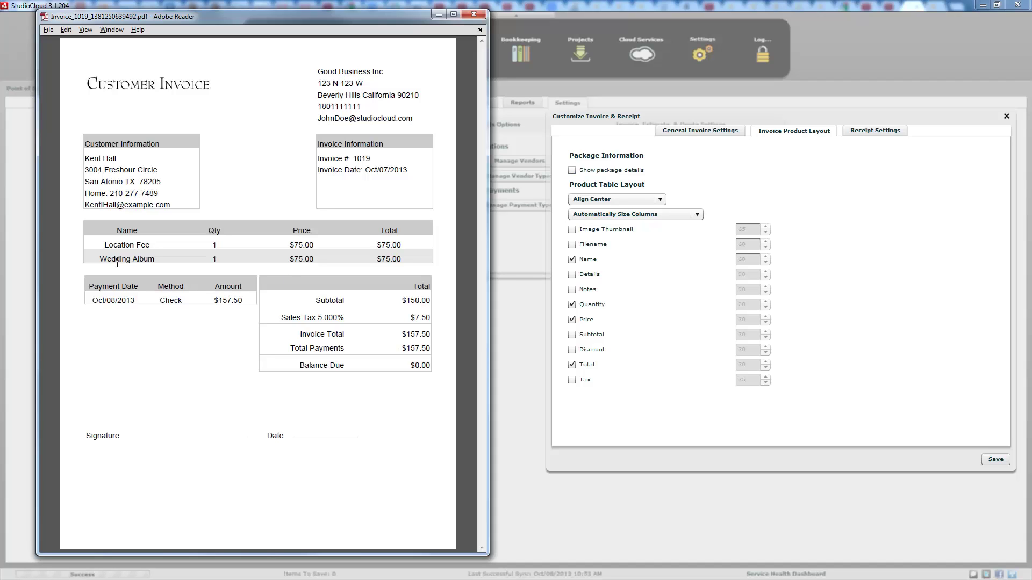
- Examine the product names and prices in the sample invoice's product table against the Invoice Product Layout settings
drag(100, 260, 135, 273)
click(134, 323)
double_click(300, 244)
click(321, 245)
double_click(302, 245)
click(303, 259)
drag(104, 245, 152, 245)
click(155, 244)
- Set the product table alignment to Align Center and return to the sample invoice
click(661, 200)
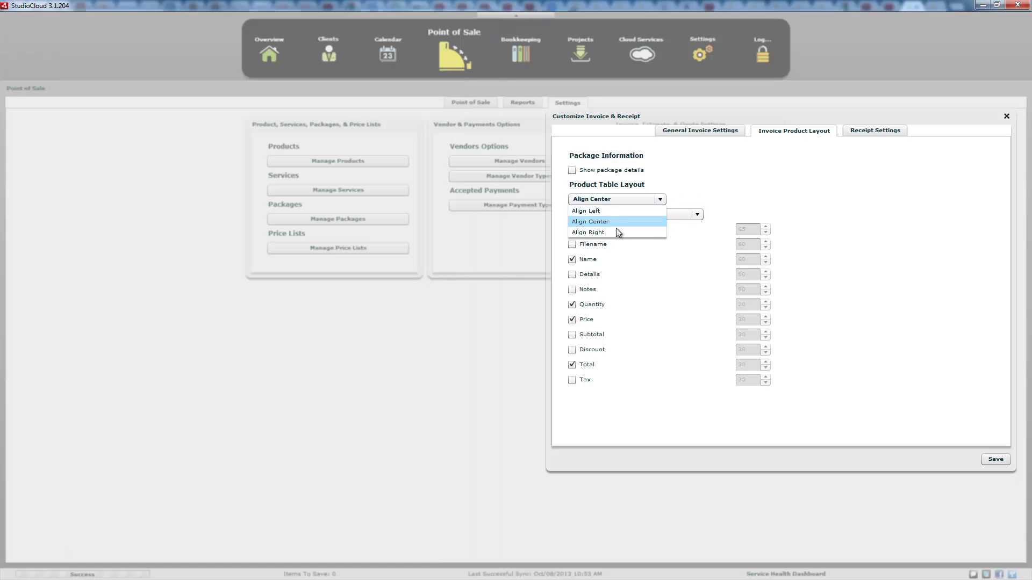
click(610, 221)
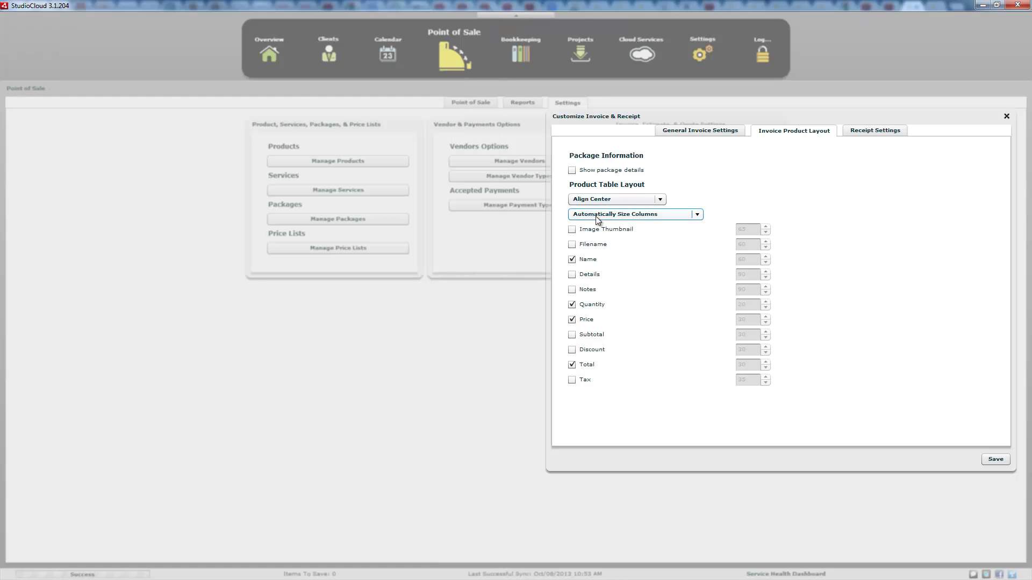
key(alt+Tab)
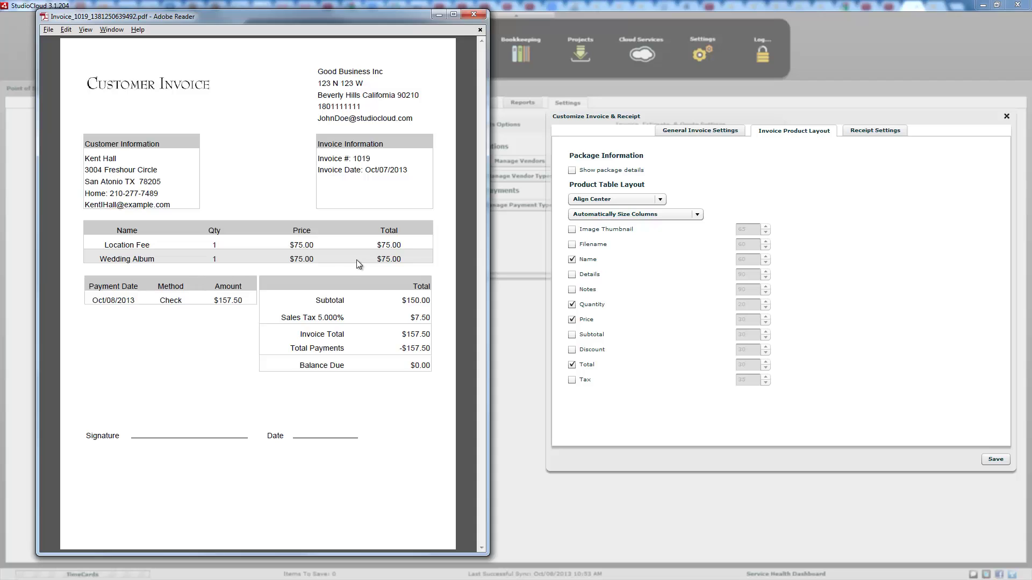
- Set the product table's column sizing to Manually Size Columns (Fill Width)
click(698, 216)
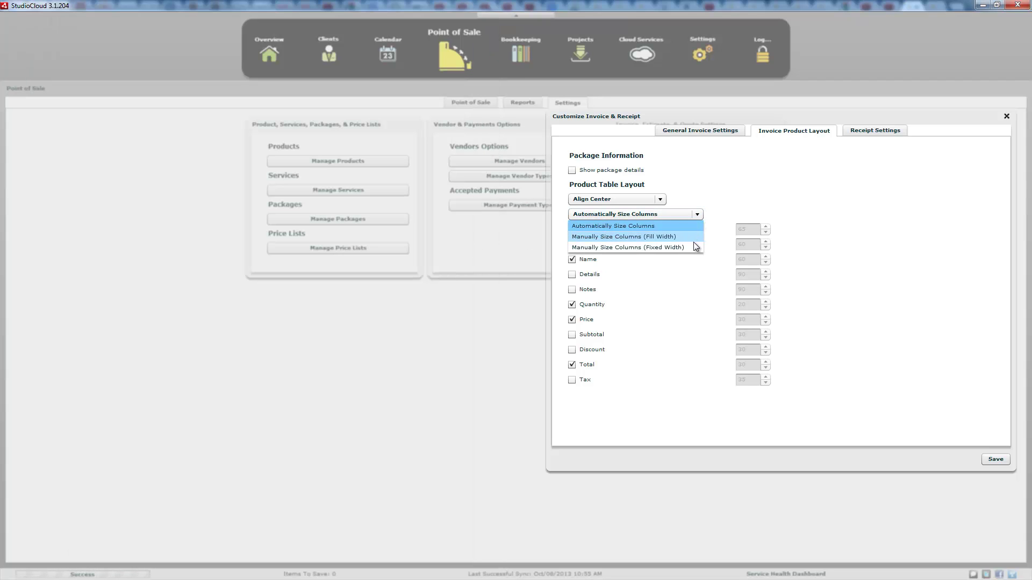
click(720, 197)
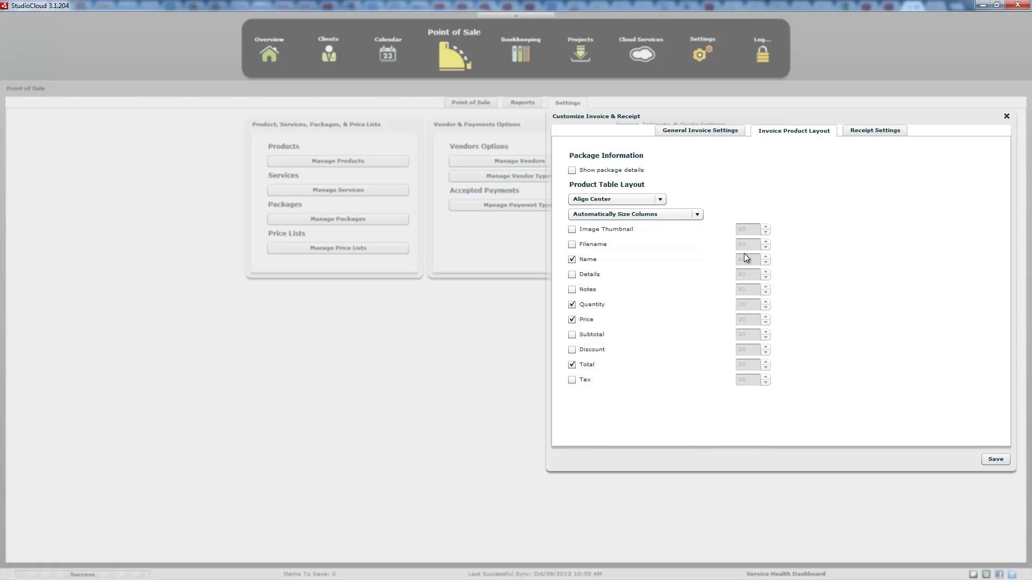
click(685, 214)
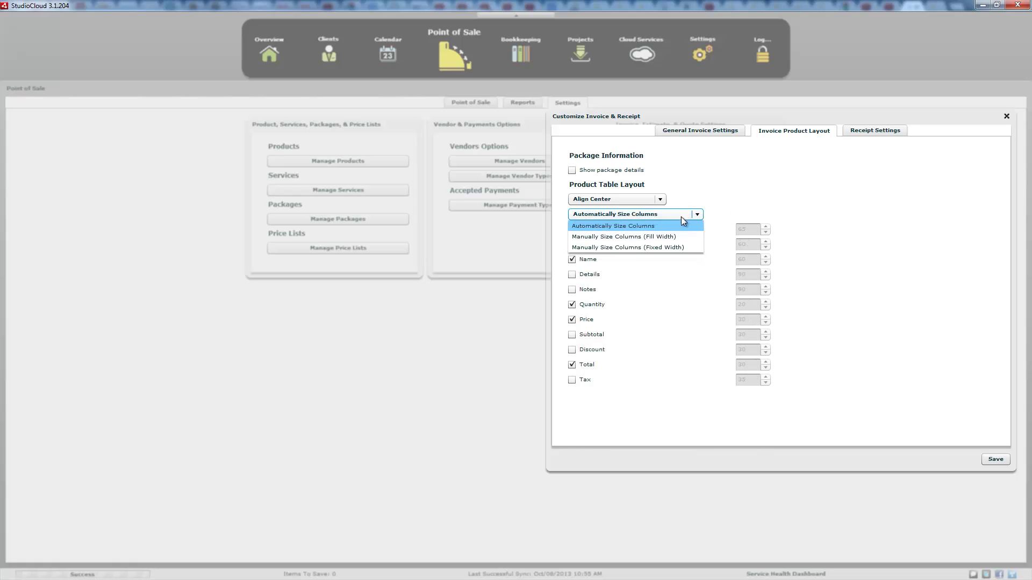
click(660, 233)
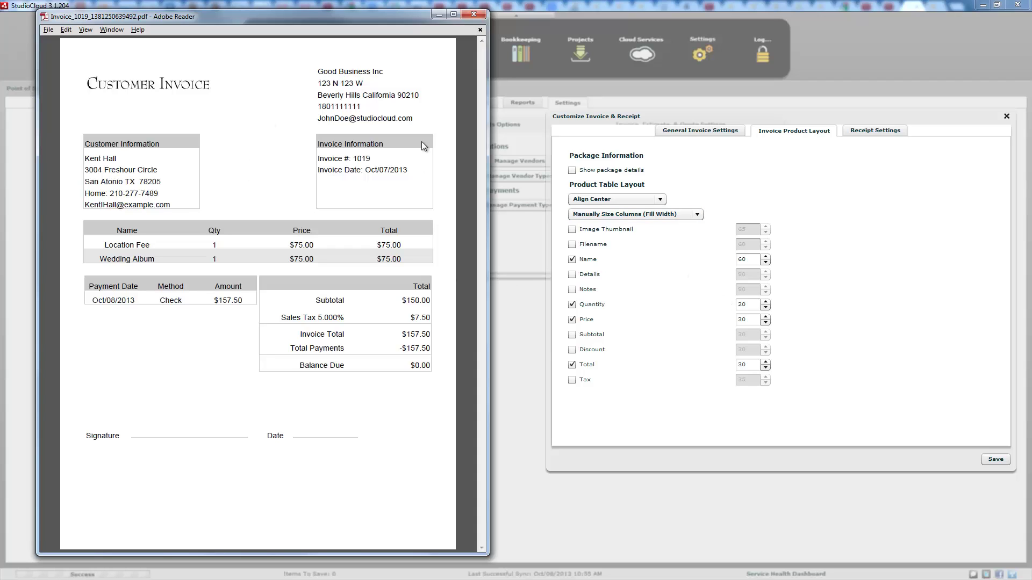
- Set the product table's column sizing to Manually Size Columns (Fixed Width)
click(665, 215)
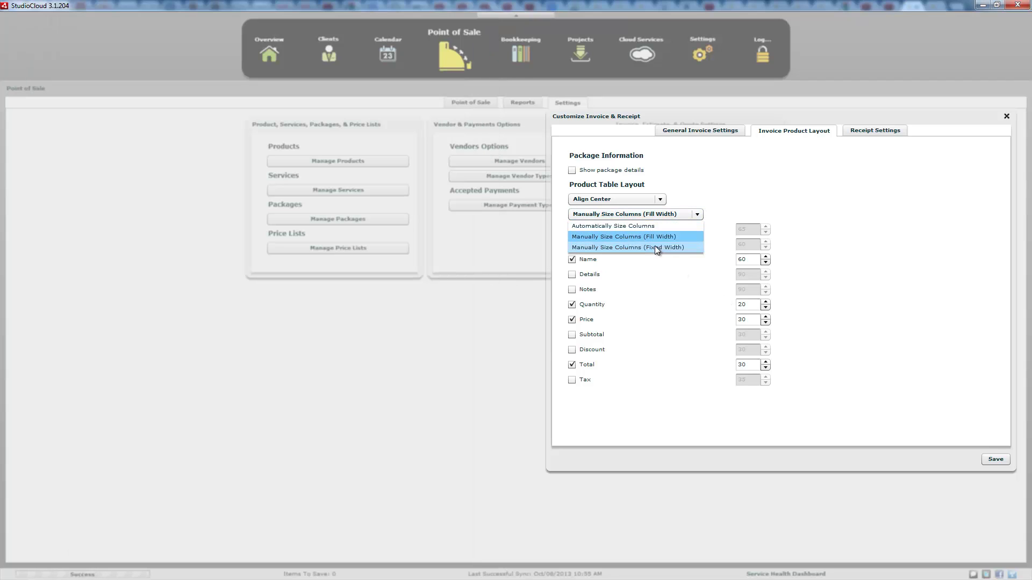
click(654, 249)
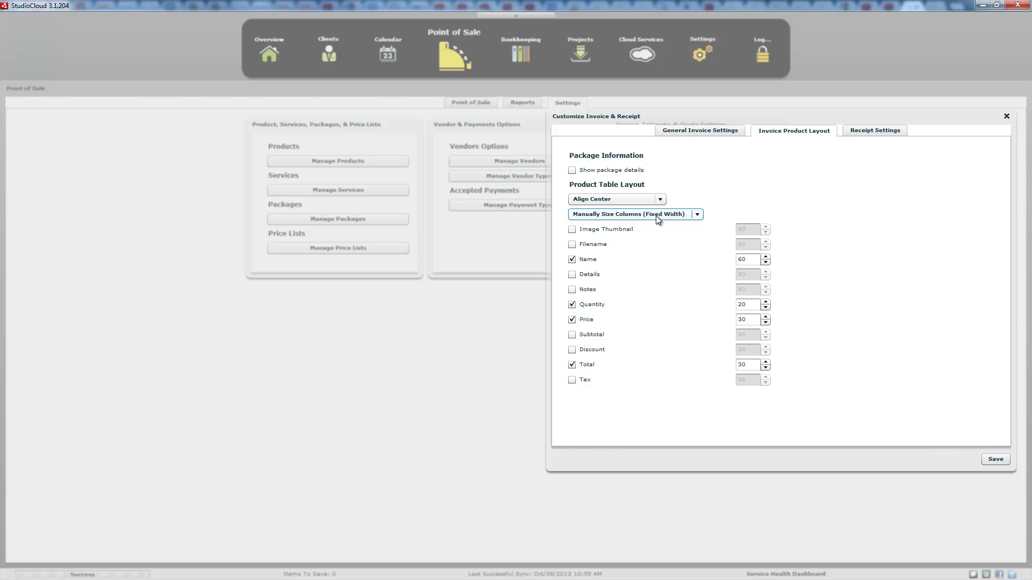
click(656, 215)
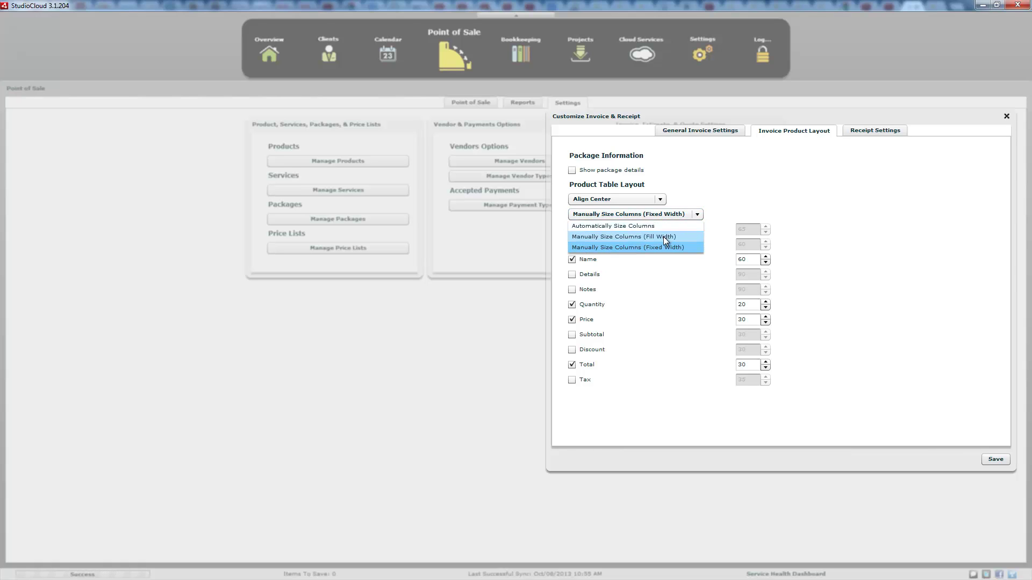
click(669, 247)
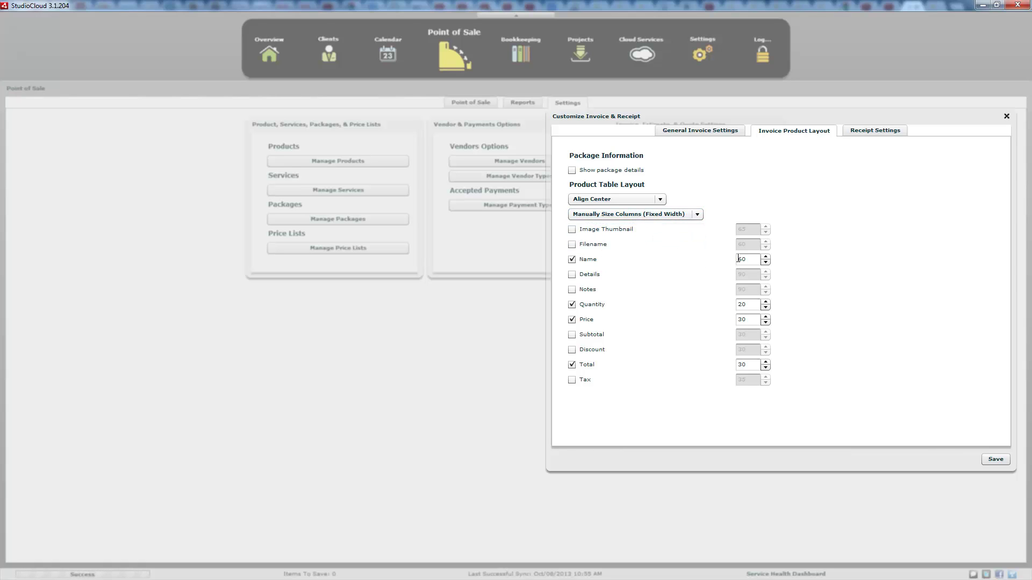
click(663, 213)
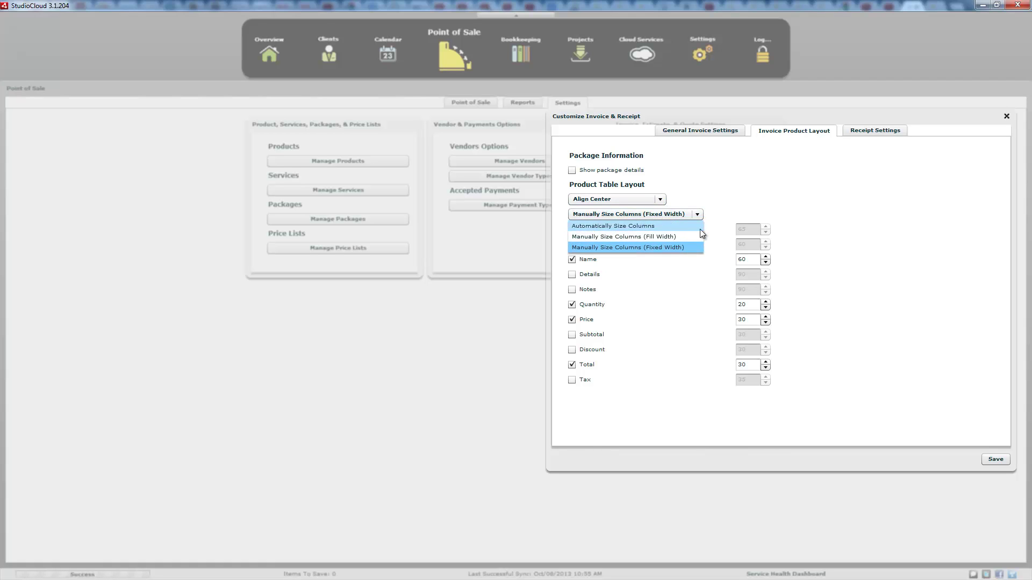
click(711, 209)
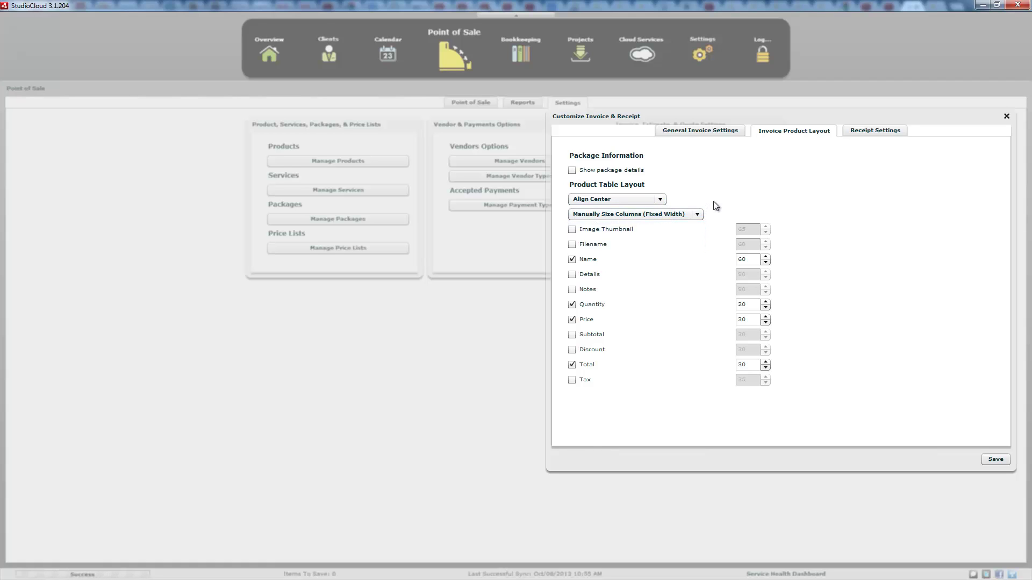
click(690, 214)
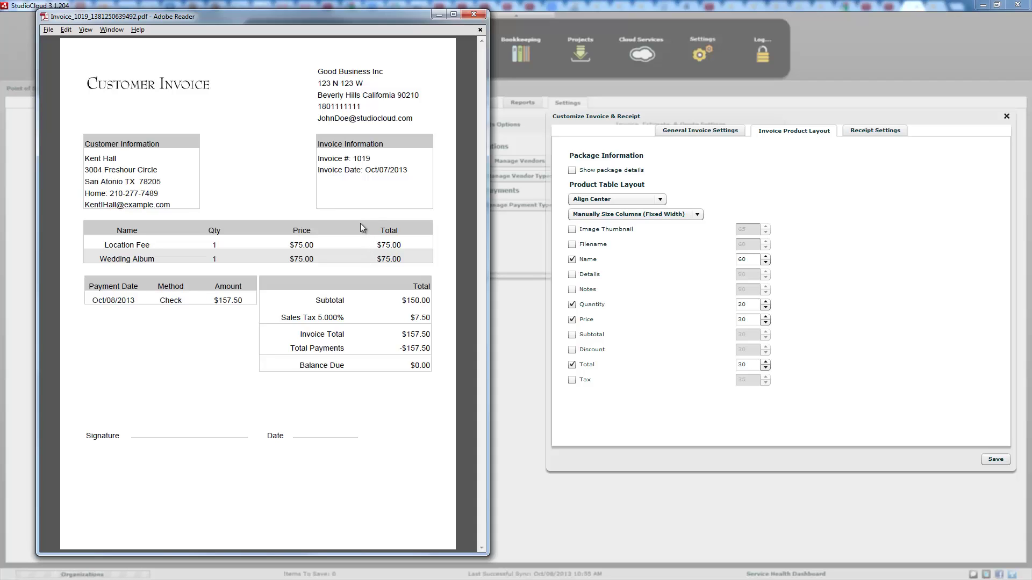
- Turn the Image Thumbnail and Filename columns of the product table on and off again
click(571, 230)
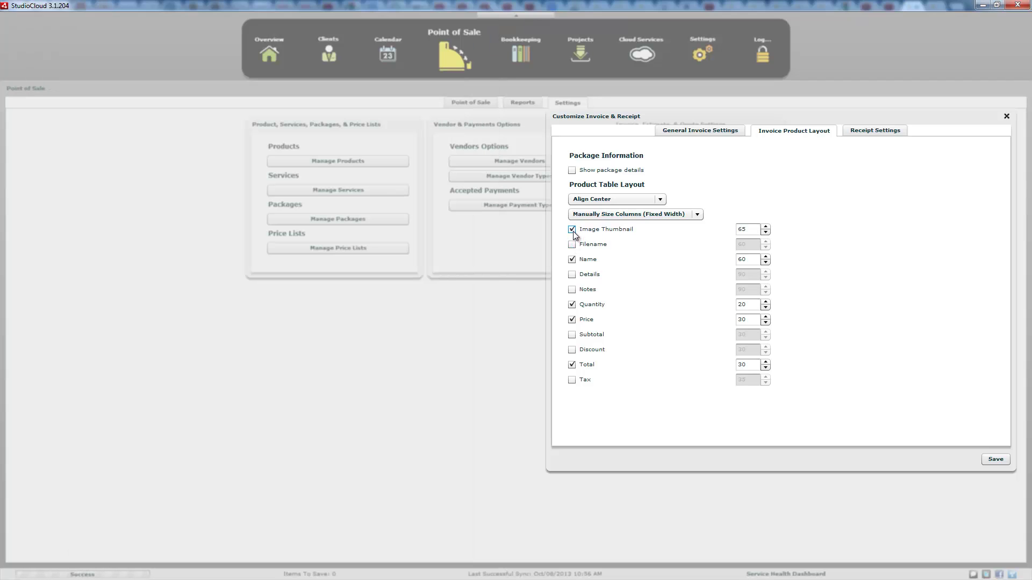
click(572, 230)
click(572, 245)
click(571, 245)
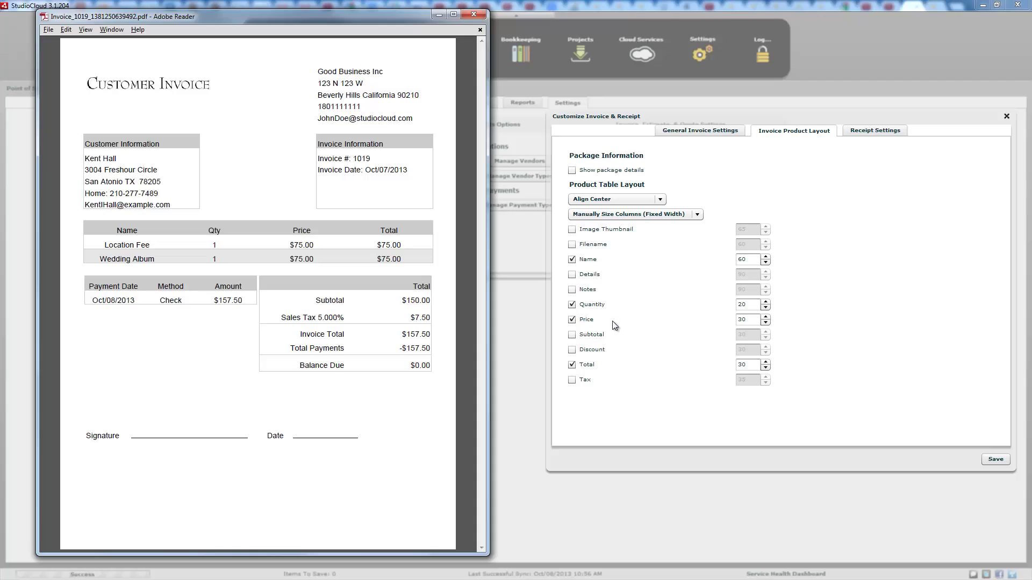
- Review the Receipt Settings and locate the receipt printing option in the payments of the Oct/07/2013 invoice
click(859, 131)
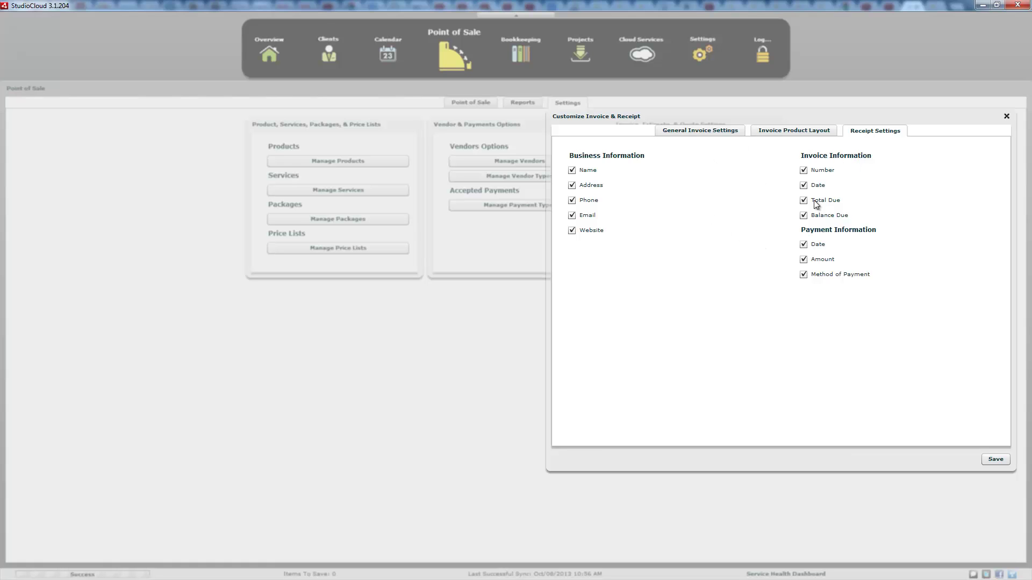
click(1007, 117)
click(473, 104)
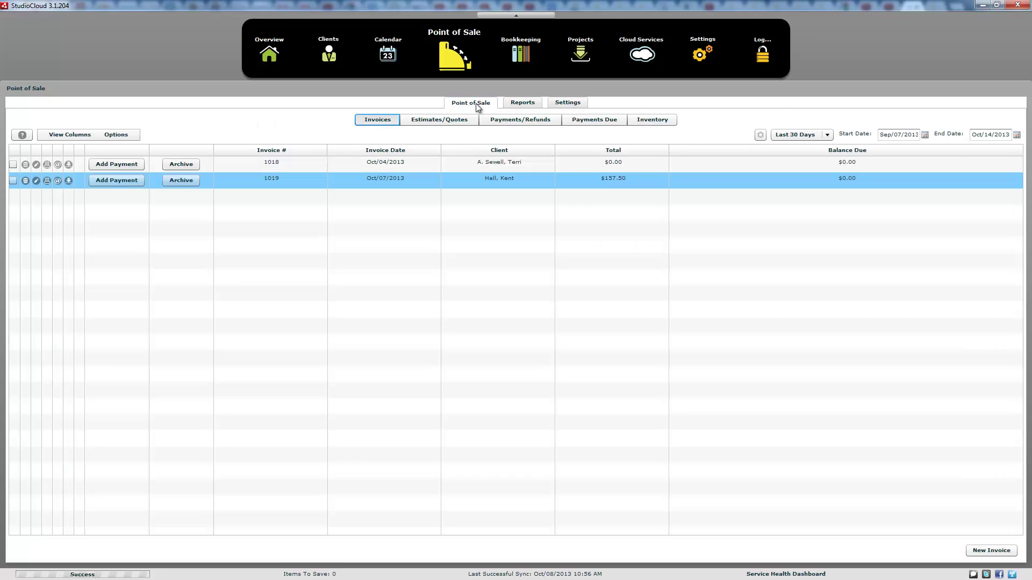
click(36, 181)
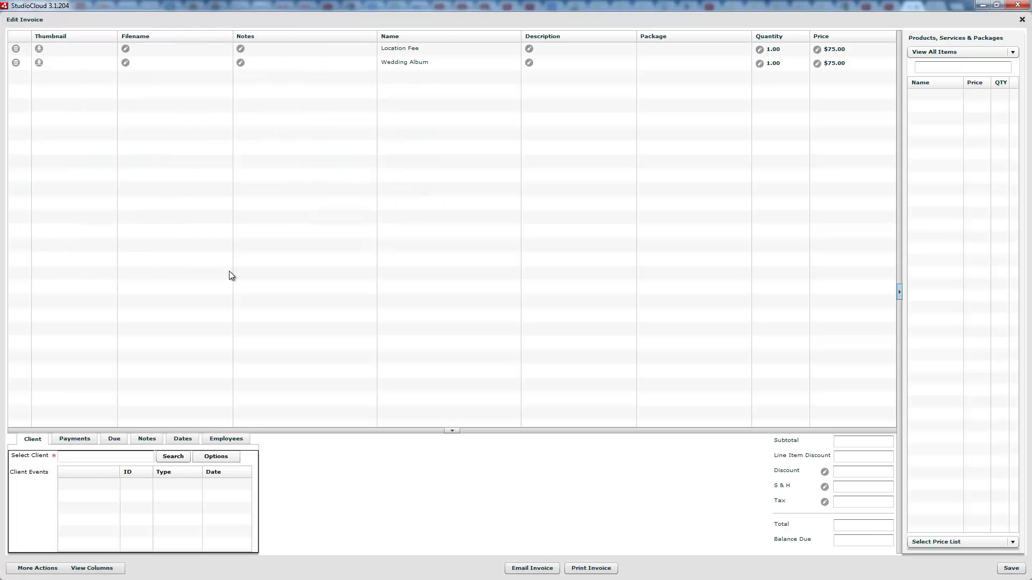
click(70, 439)
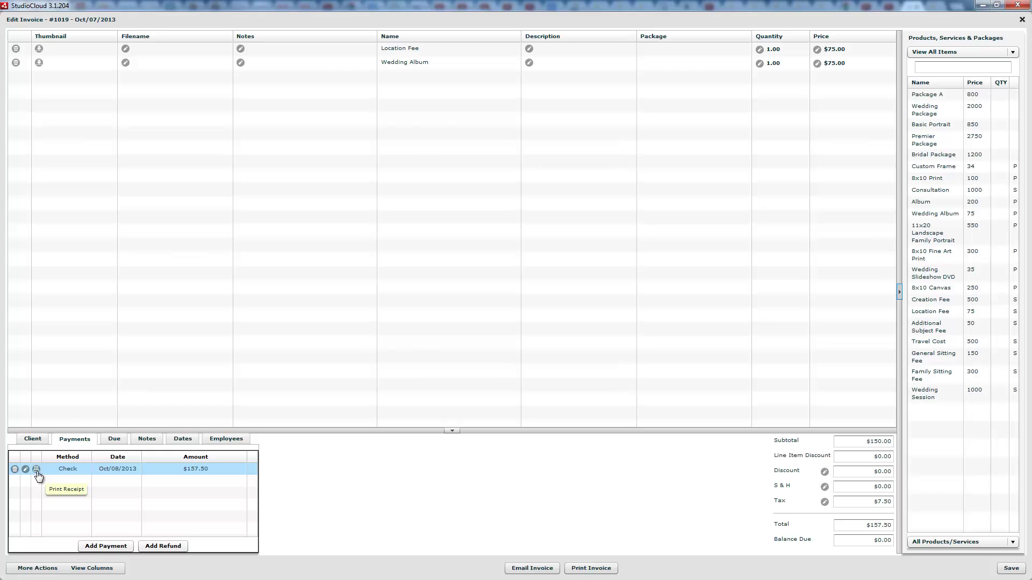
click(1021, 19)
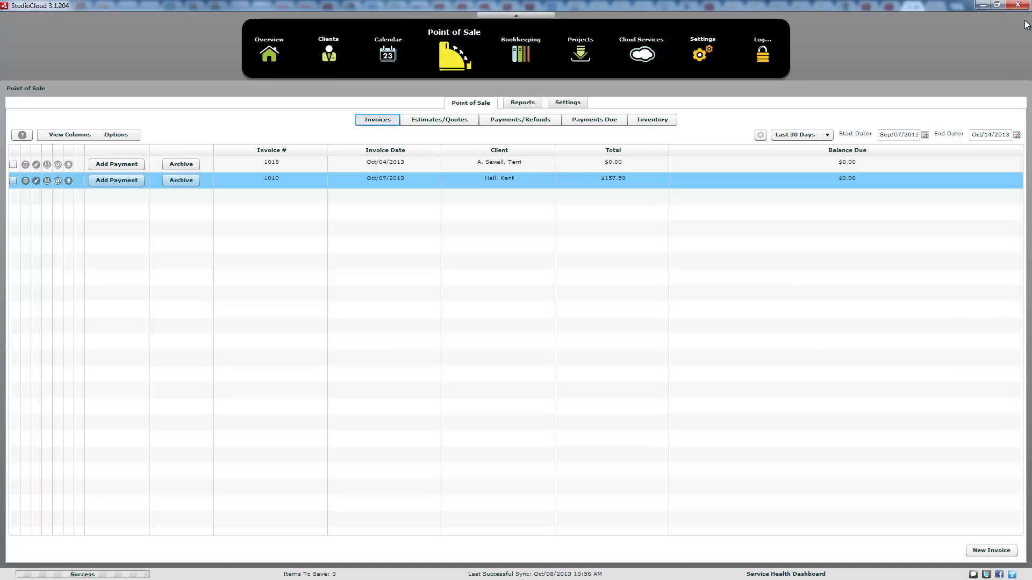
- Reopen the invoice and receipt customization and review its general, product layout and receipt settings
click(576, 106)
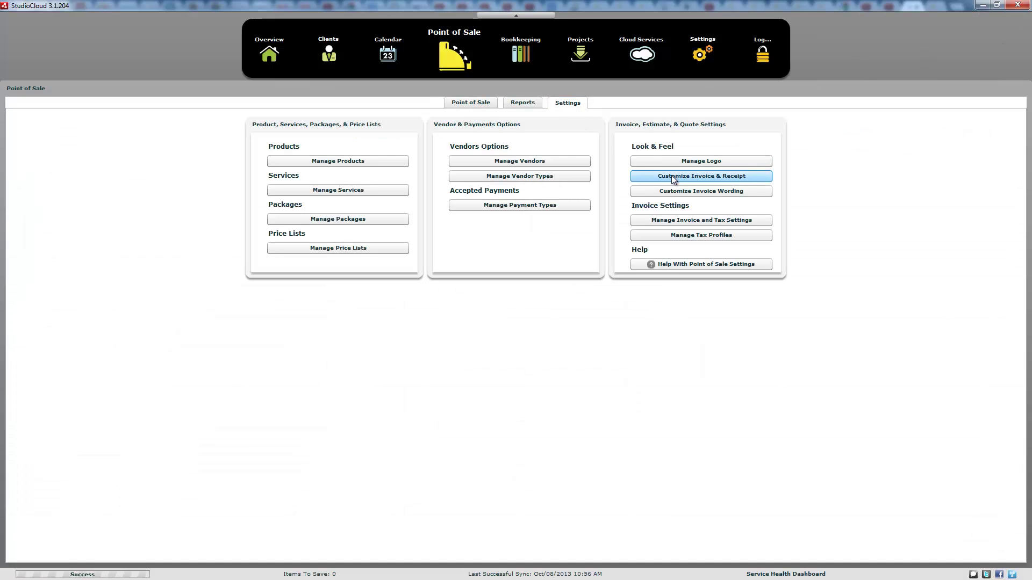
click(699, 176)
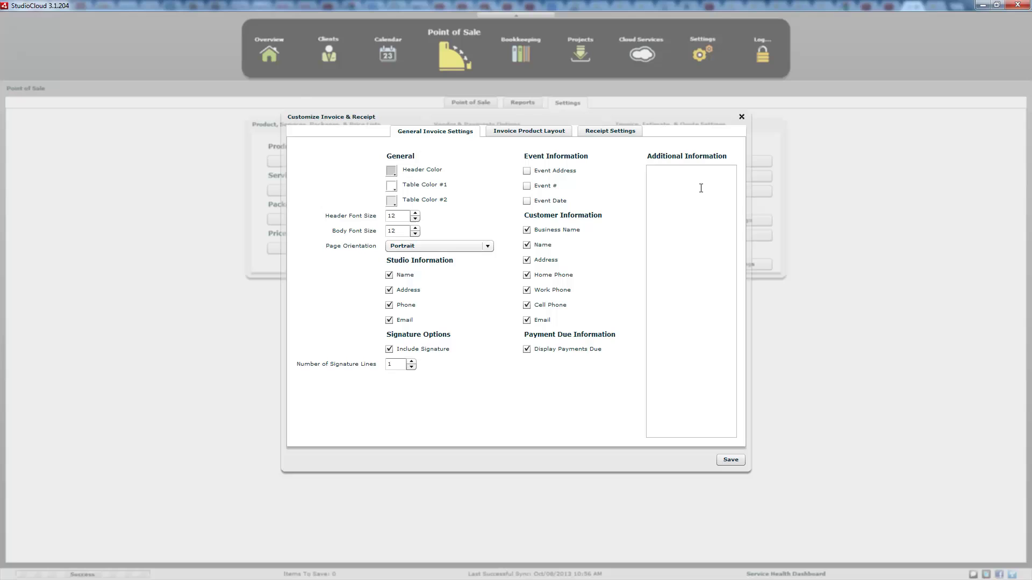
click(601, 134)
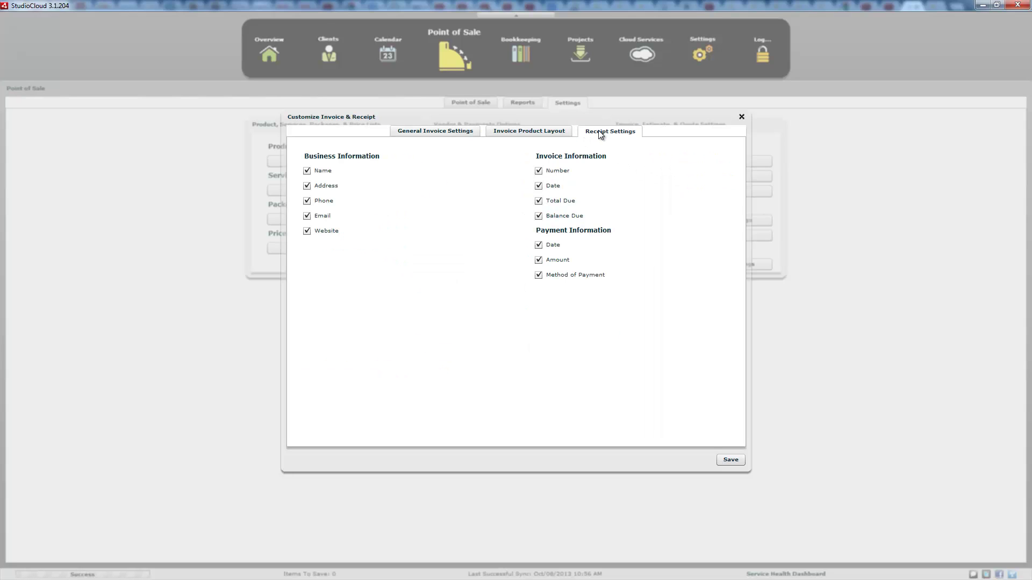
click(552, 134)
click(461, 131)
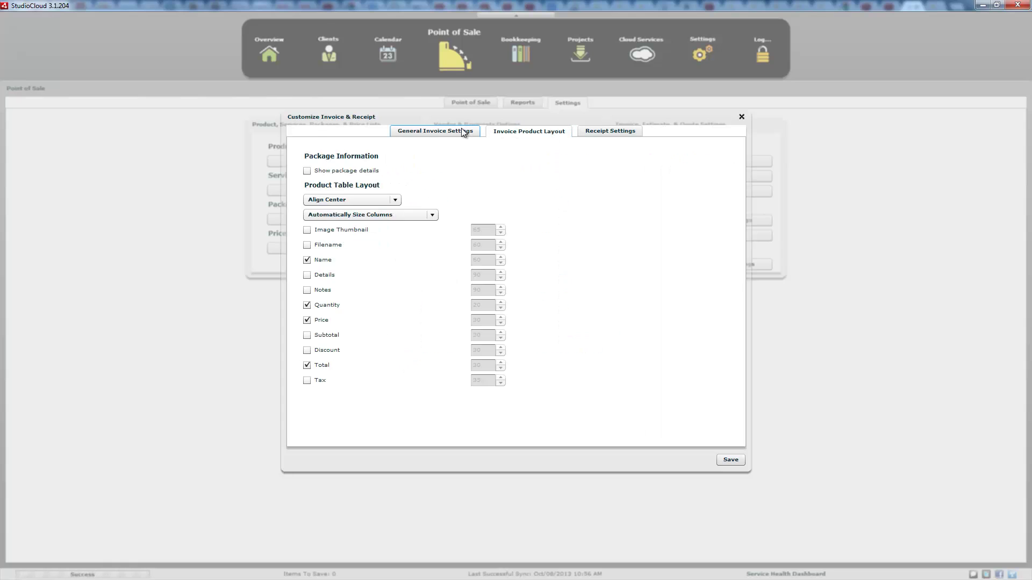
click(461, 130)
click(529, 131)
click(595, 134)
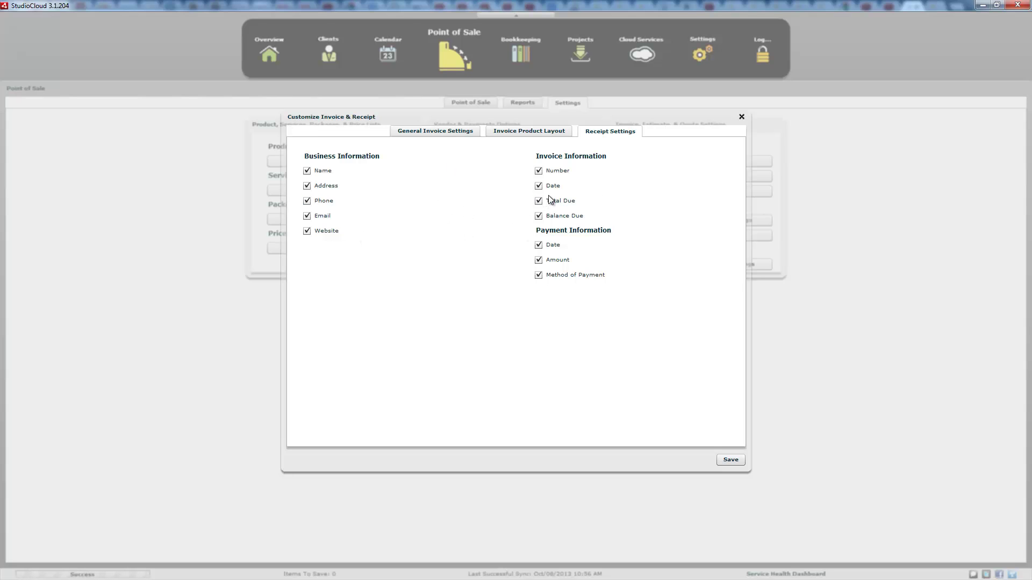
click(535, 135)
click(457, 132)
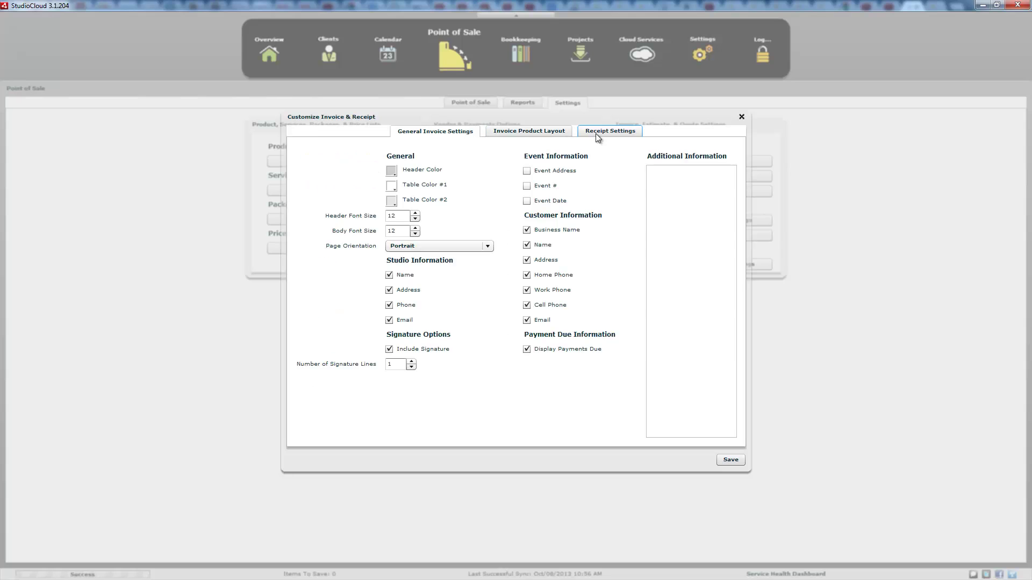
click(607, 132)
click(520, 134)
click(597, 133)
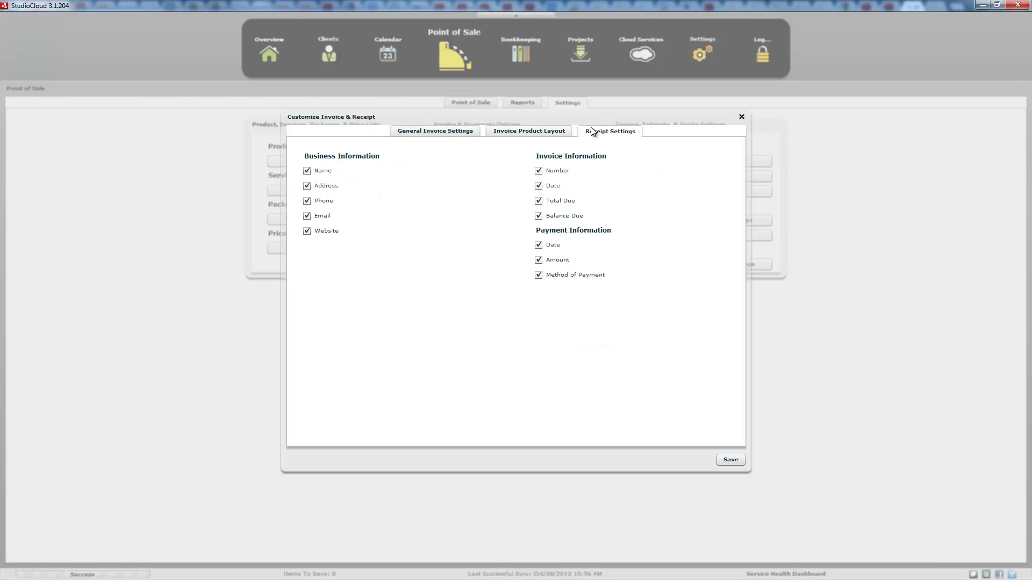
- Try toggling the receipt's invoice Date and Total Due fields and close the settings without saving
click(538, 186)
click(538, 187)
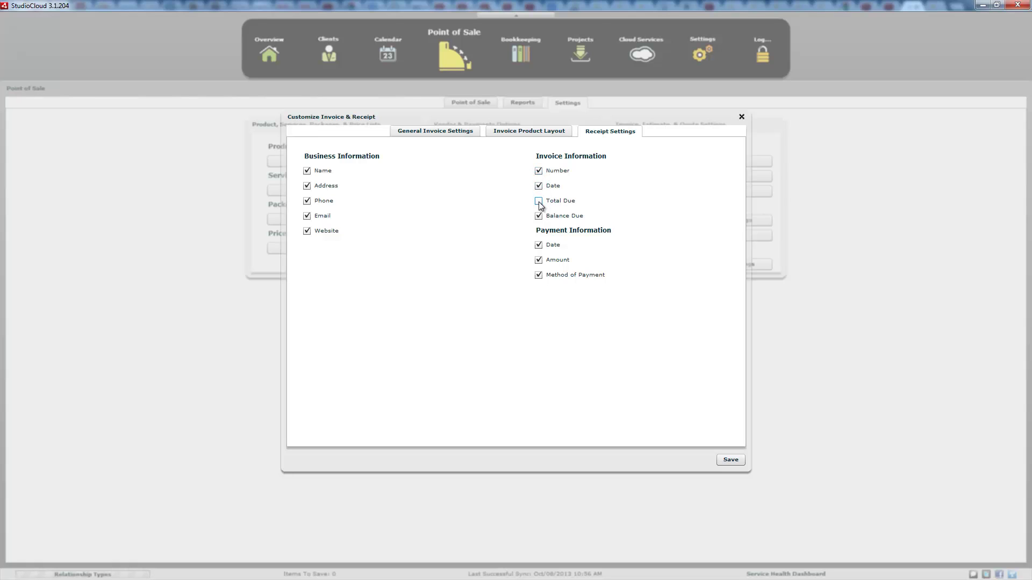
click(742, 117)
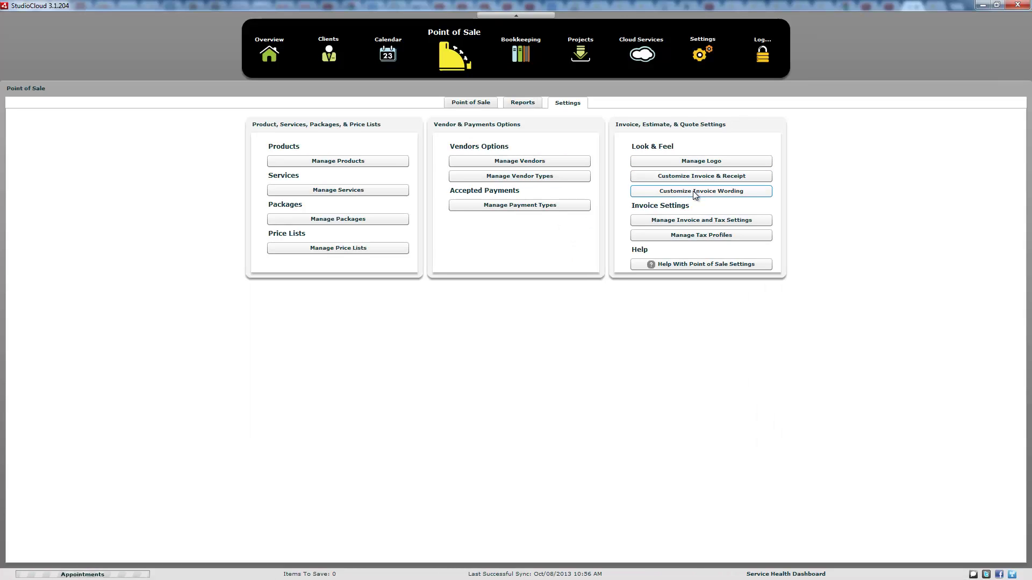
- Review the general settings, invoice wording and estimate wording in the Customize Invoice Wording window and close it
click(693, 192)
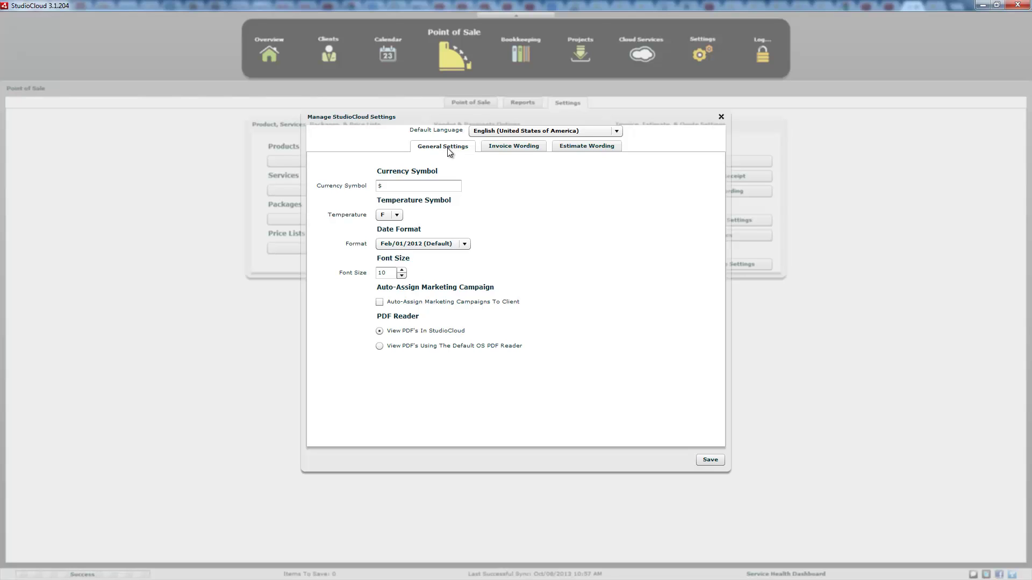
click(508, 148)
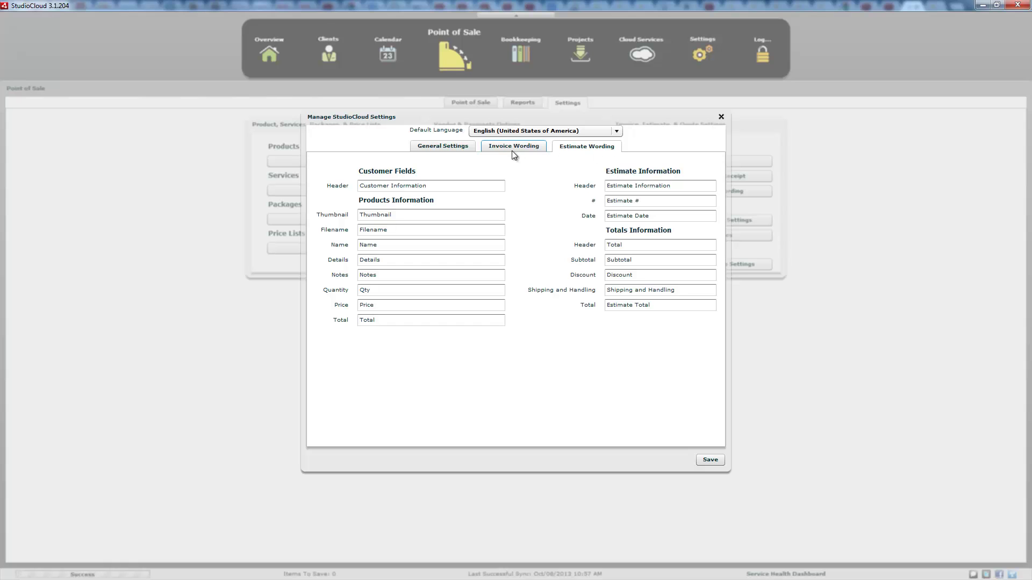
click(721, 117)
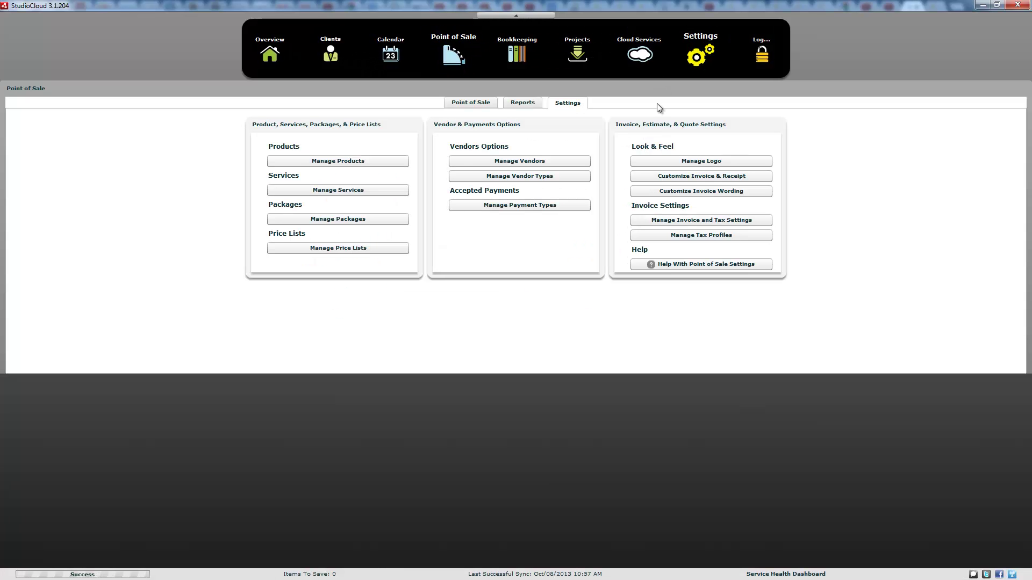
- View the same window through Manage StudioCloud Settings in the main settings and return to Point of Sale
click(700, 51)
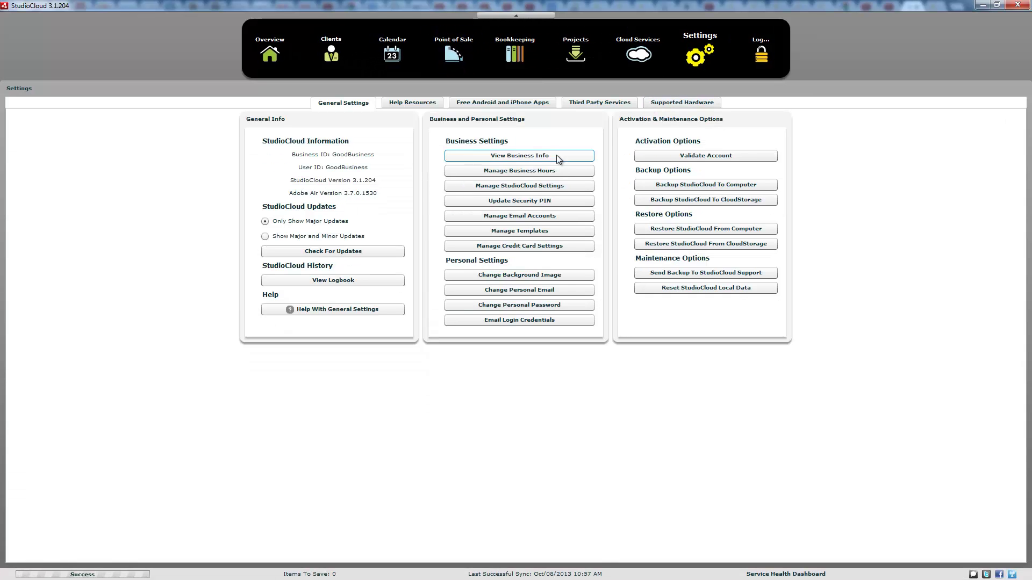
click(543, 186)
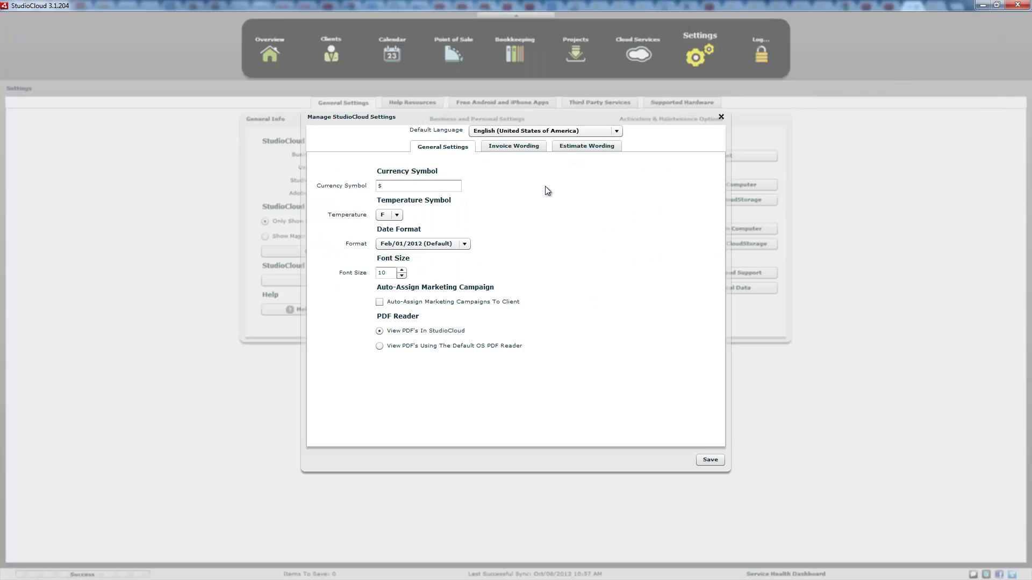
click(720, 117)
click(454, 53)
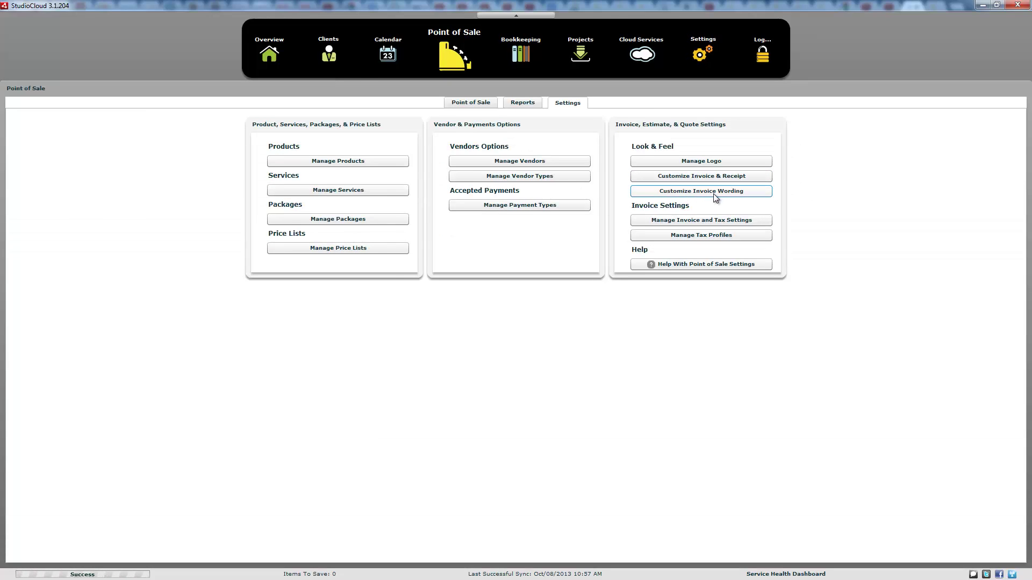
- Reopen the invoice wording customization and examine the currency symbol and the temperature symbol options
click(714, 196)
click(418, 185)
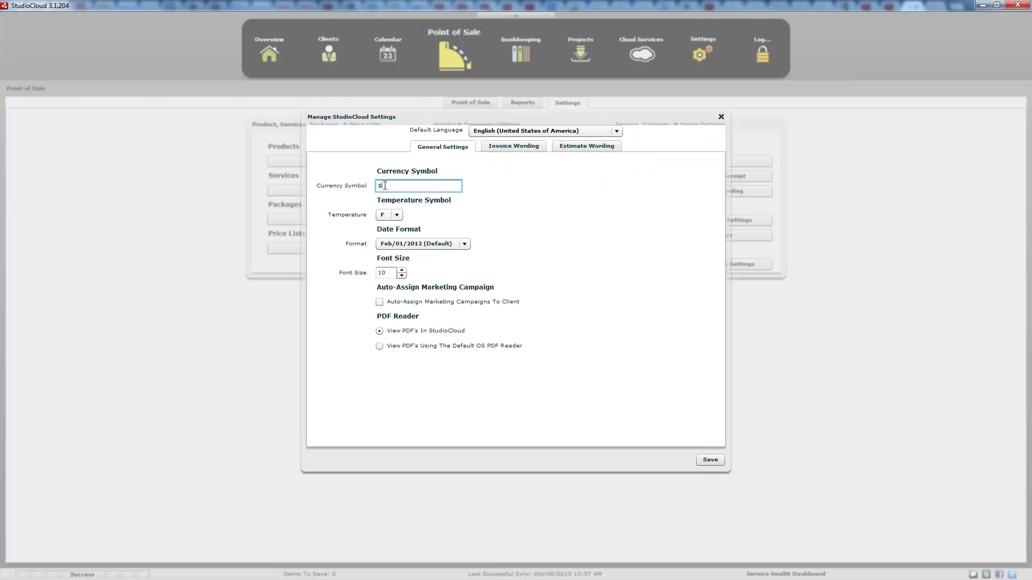
click(494, 191)
click(398, 217)
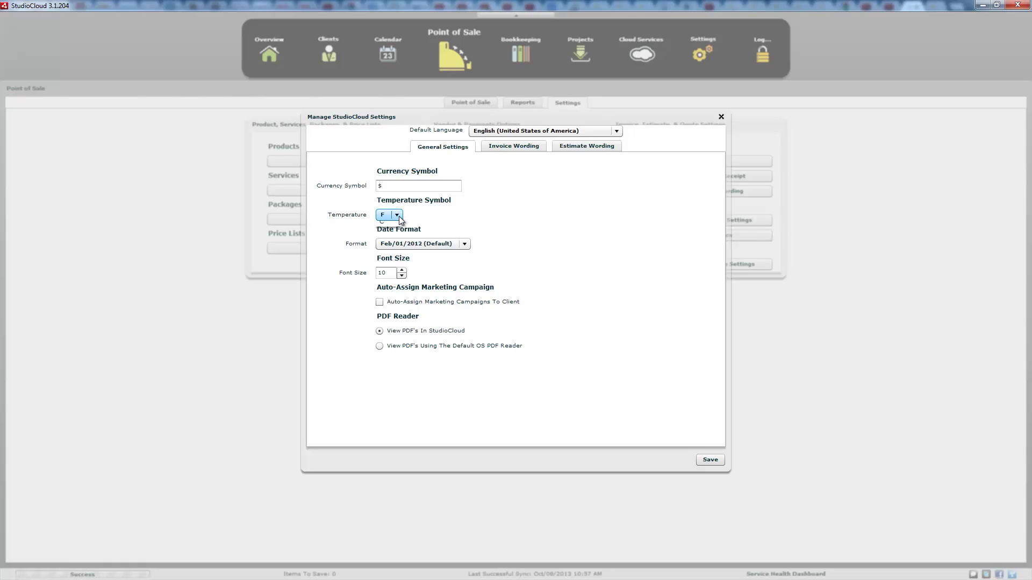
click(398, 217)
- Try the marketing campaign auto-assignment and the default OS PDF reader options and restore both settings
click(380, 303)
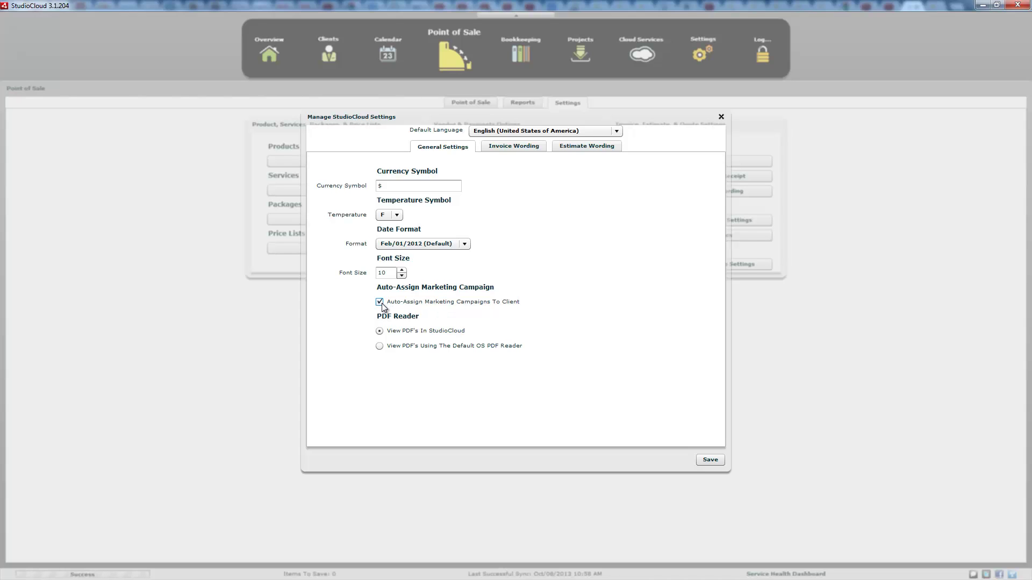
click(427, 304)
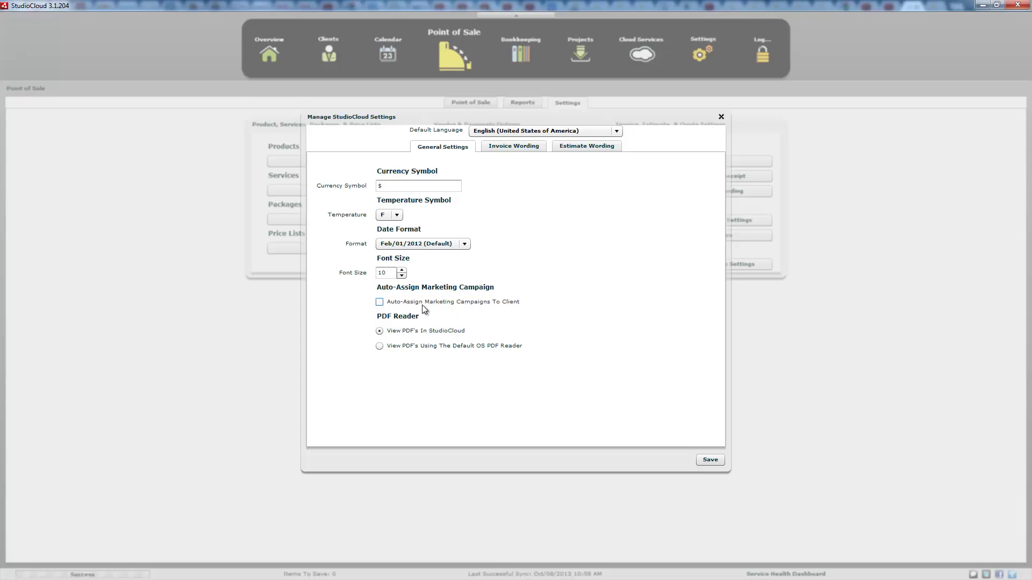
click(438, 349)
click(445, 332)
click(444, 334)
- View the invoice wording and browse the default language options, keeping English (United States of America)
click(500, 147)
click(617, 131)
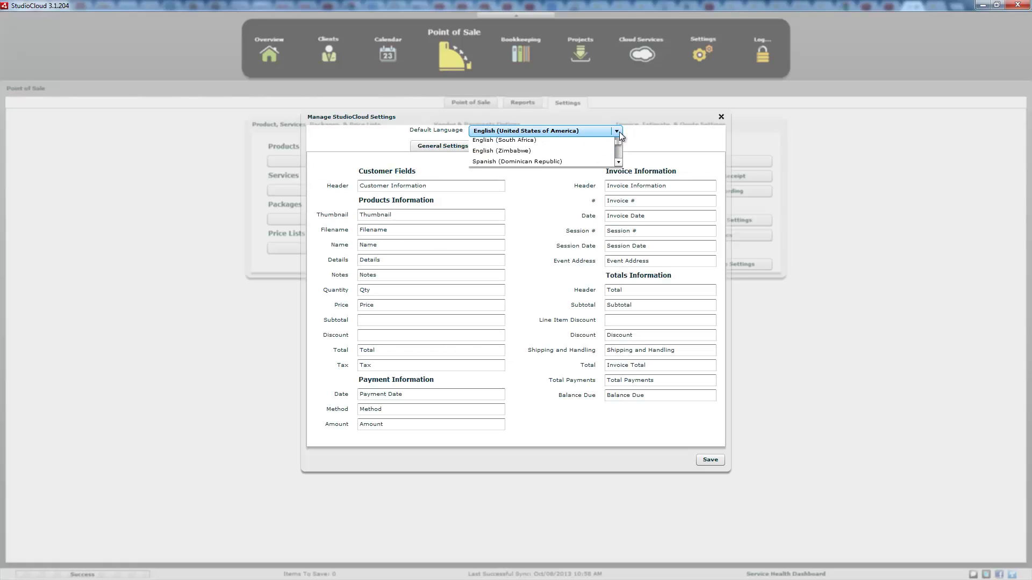
scroll(621, 164, up, 5)
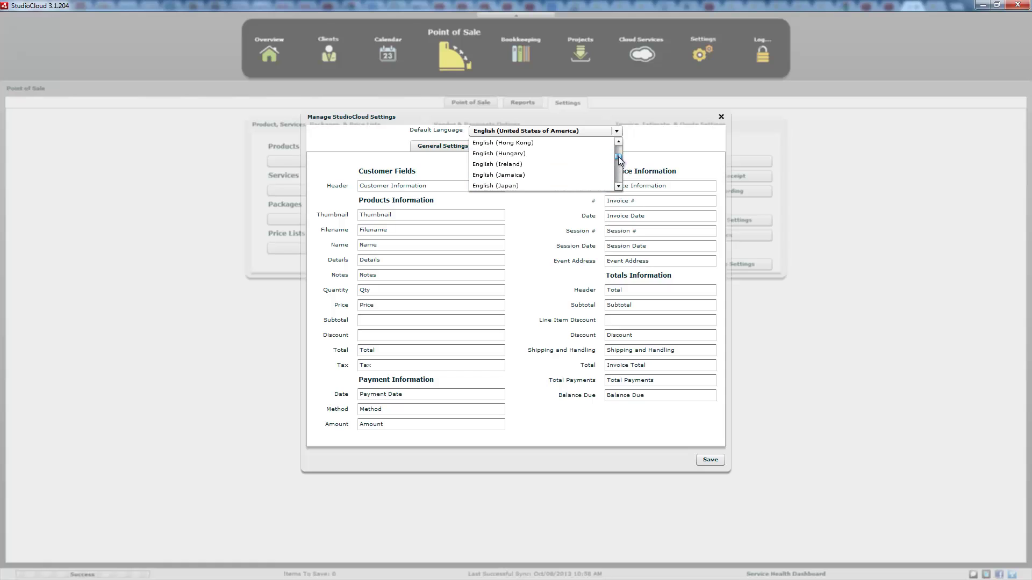
scroll(622, 169, up, 5)
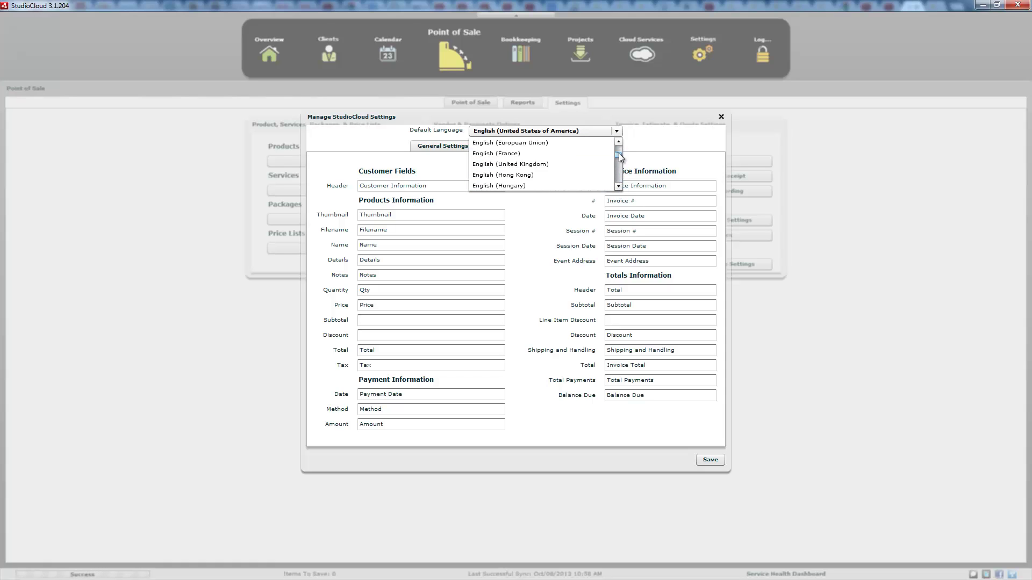
click(636, 135)
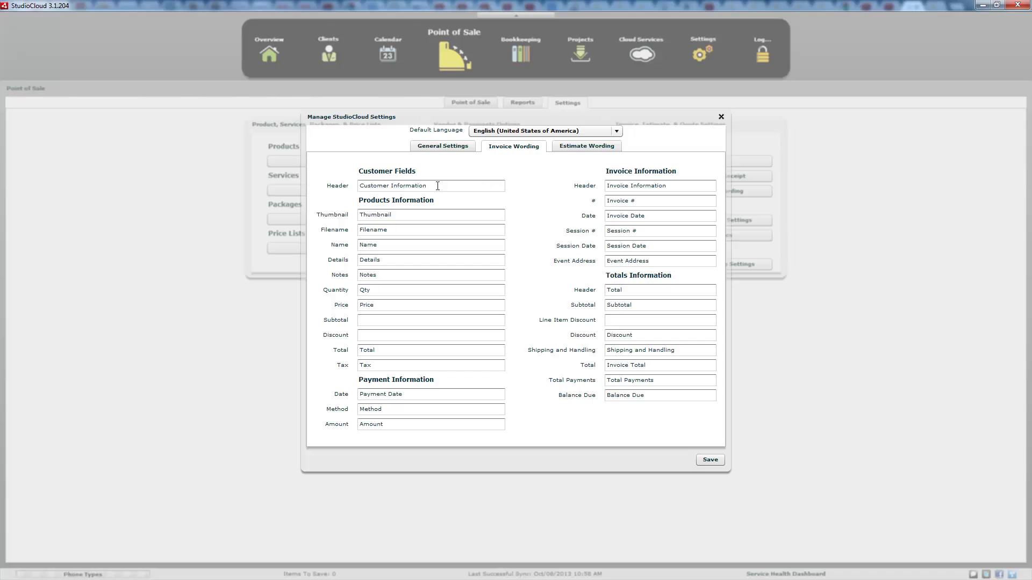
- Place the settings window beside the invoice PDF in Adobe Reader and match its Customer Information header and Name column to their wording fields
drag(467, 120, 733, 161)
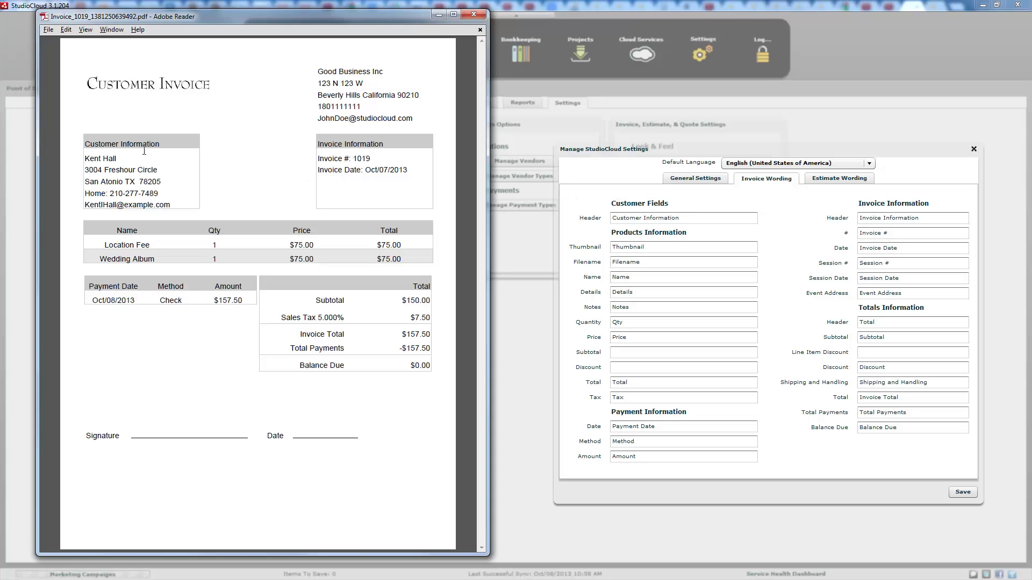
triple_click(102, 144)
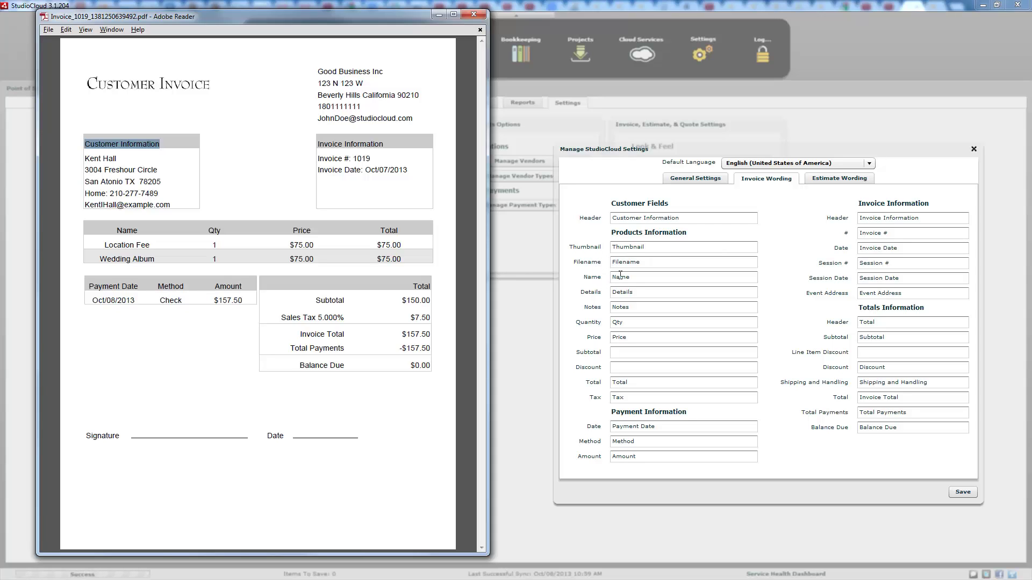
click(153, 231)
drag(153, 231, 128, 236)
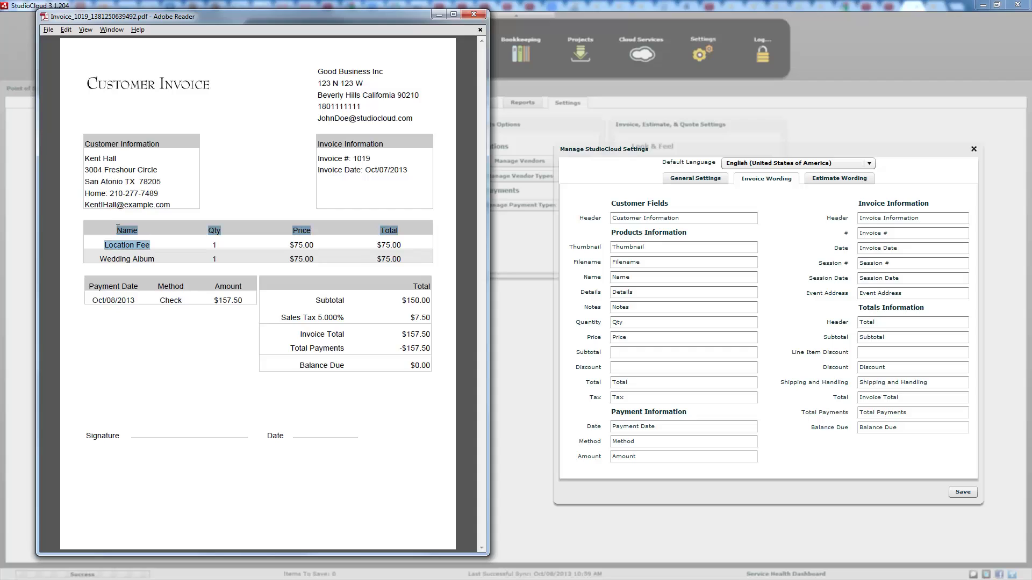
click(128, 236)
double_click(123, 230)
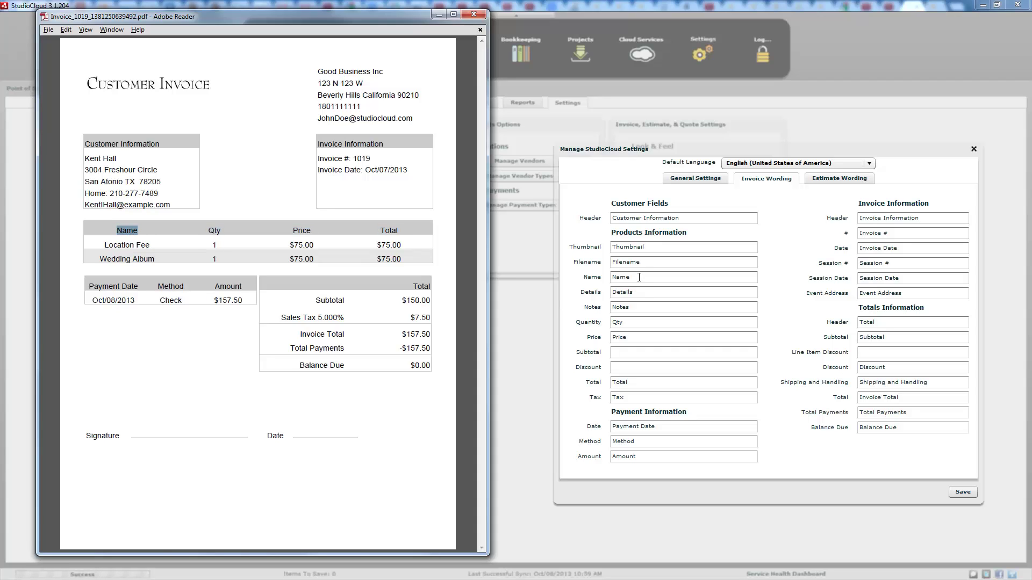
- Check the Quantity and Price wording fields in StudioCloud and bring the invoice PDF back beside them
double_click(618, 323)
double_click(625, 337)
click(637, 338)
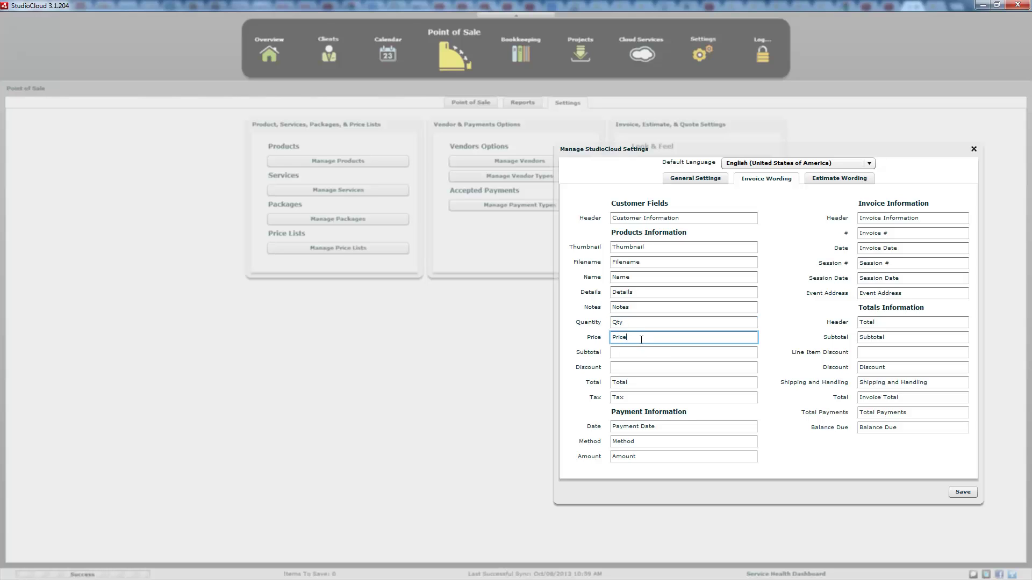
key(alt+Tab)
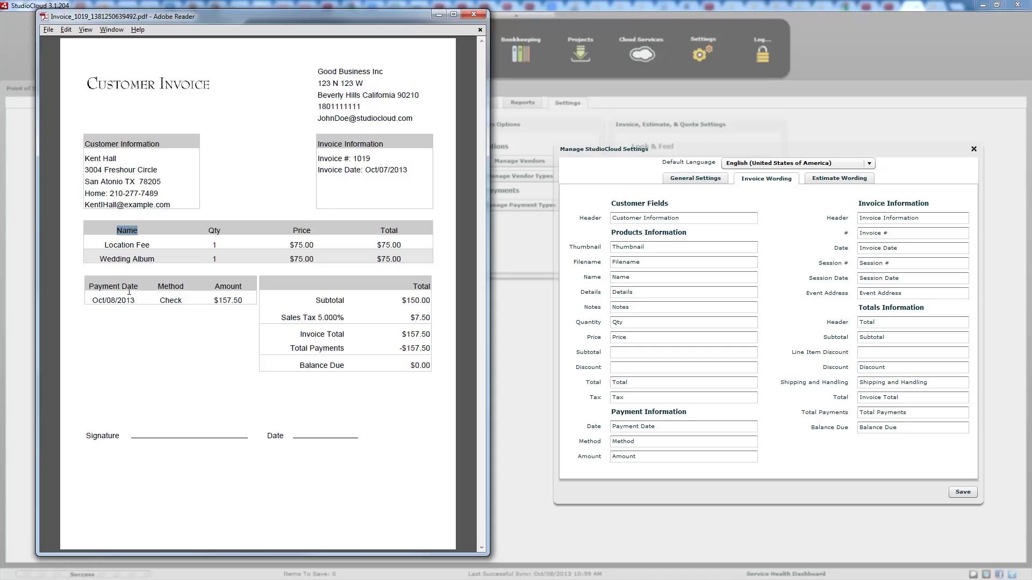
- Compare the PDF's Invoice Information and Total headers with their wording fields, and close the settings window after viewing the estimate wording
click(206, 294)
double_click(330, 144)
double_click(377, 145)
click(386, 144)
drag(387, 144, 318, 144)
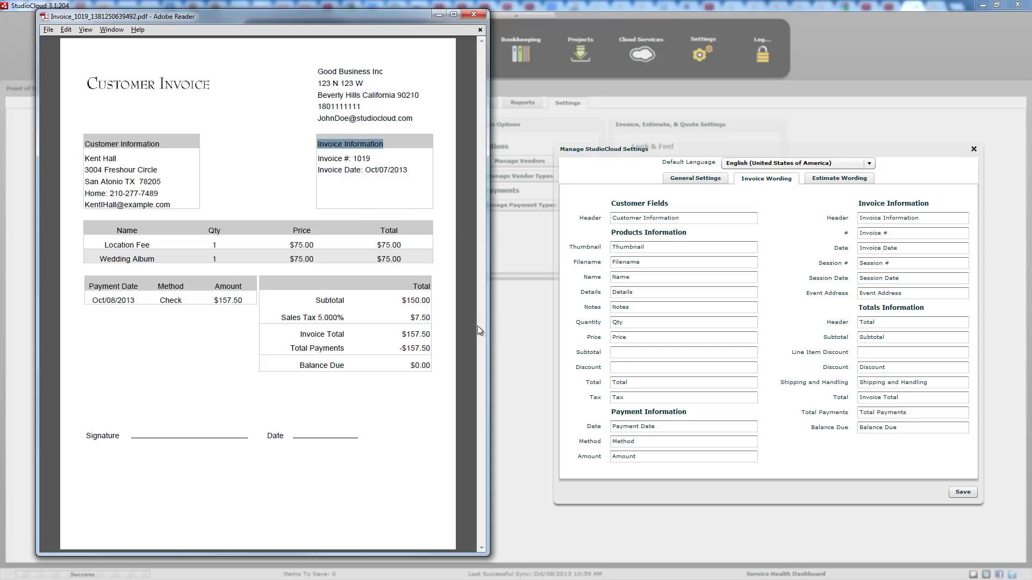
double_click(423, 288)
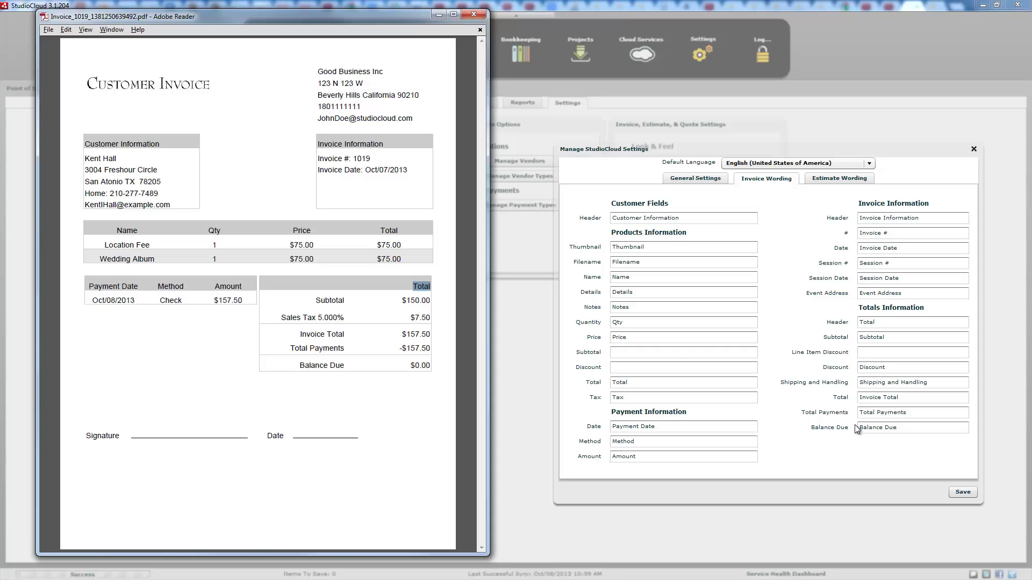
click(831, 182)
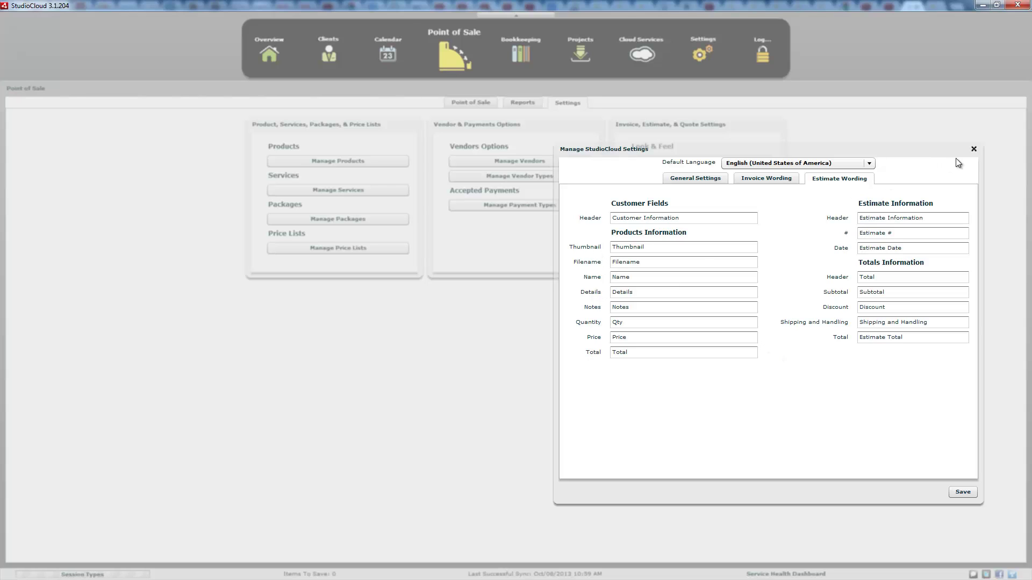
click(973, 150)
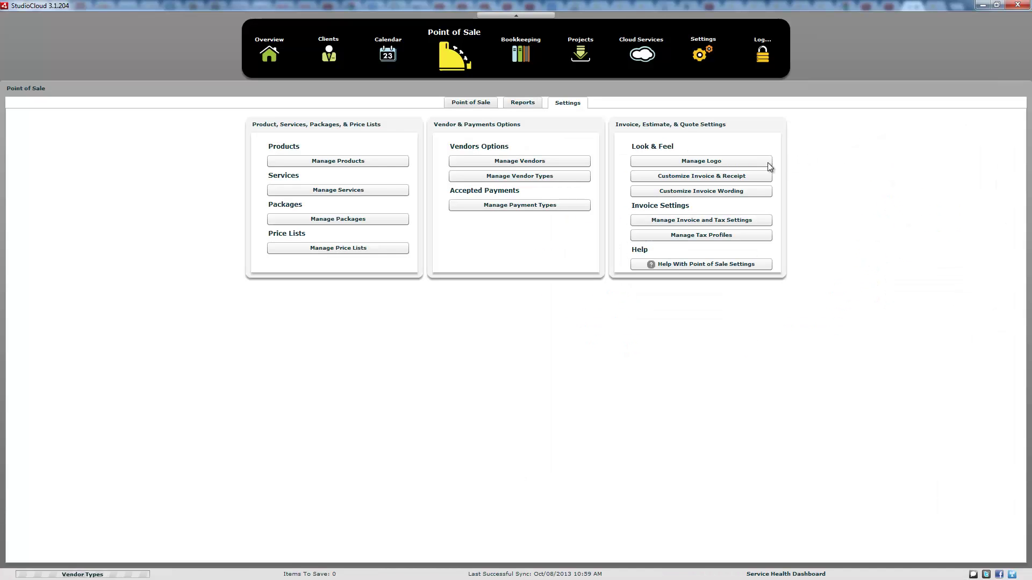
- Review the product table columns under Invoice Product Layout in Customize Invoice & Receipt and close the window
click(720, 177)
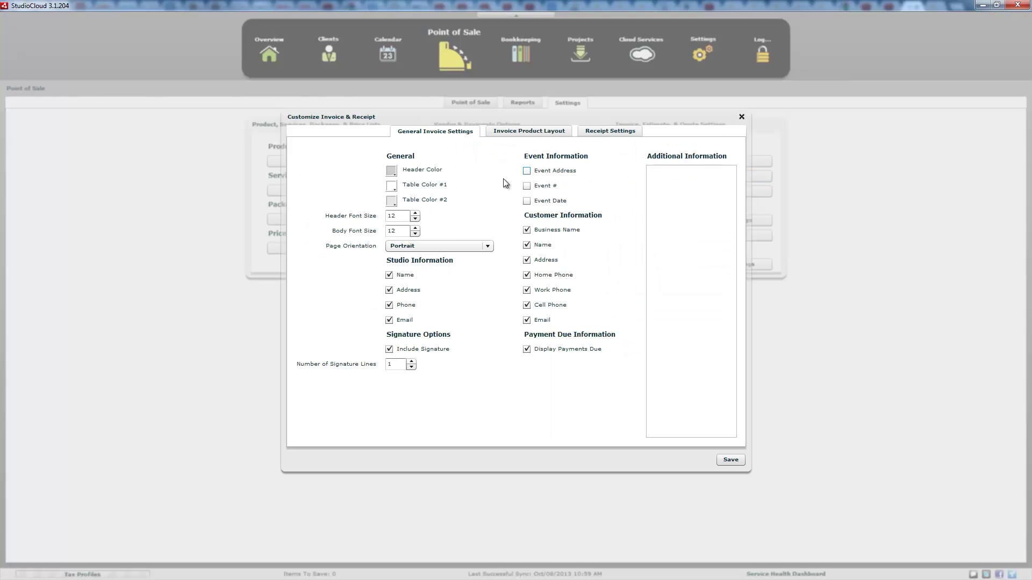
click(506, 135)
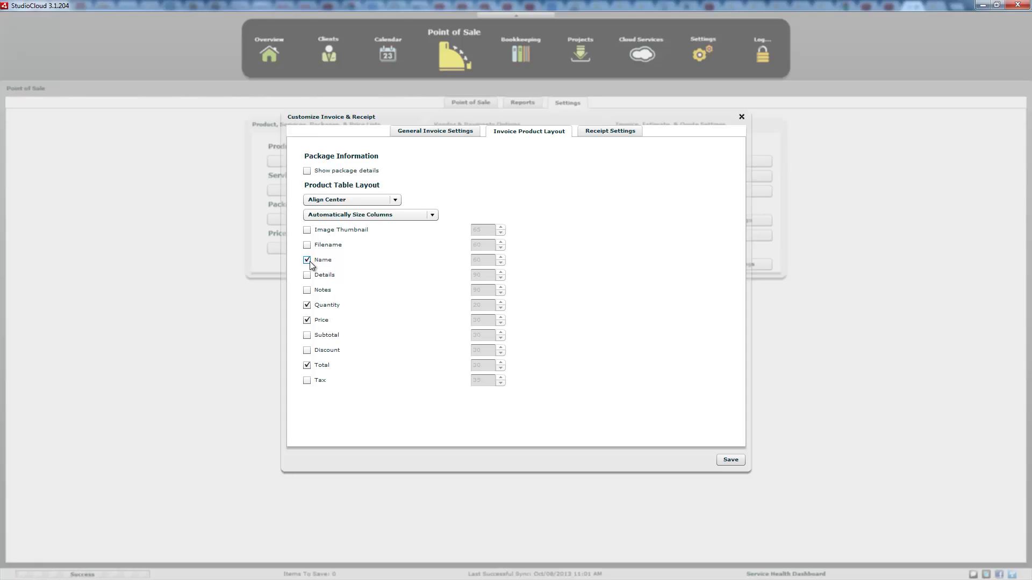
click(742, 118)
- Reopen the invoice wording customization, review the estimate wording, invoice wording and general settings, and close it
click(741, 193)
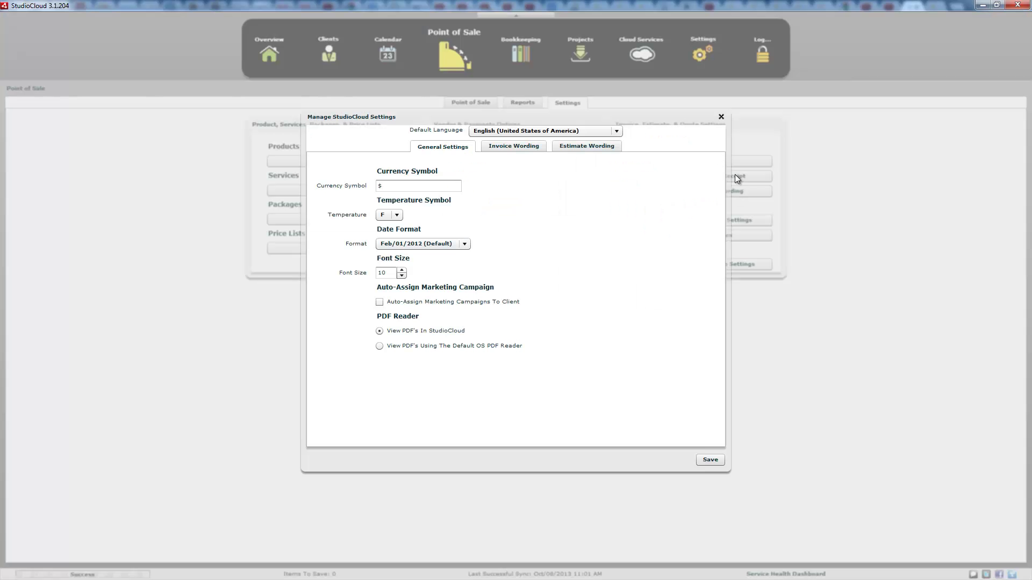
click(575, 148)
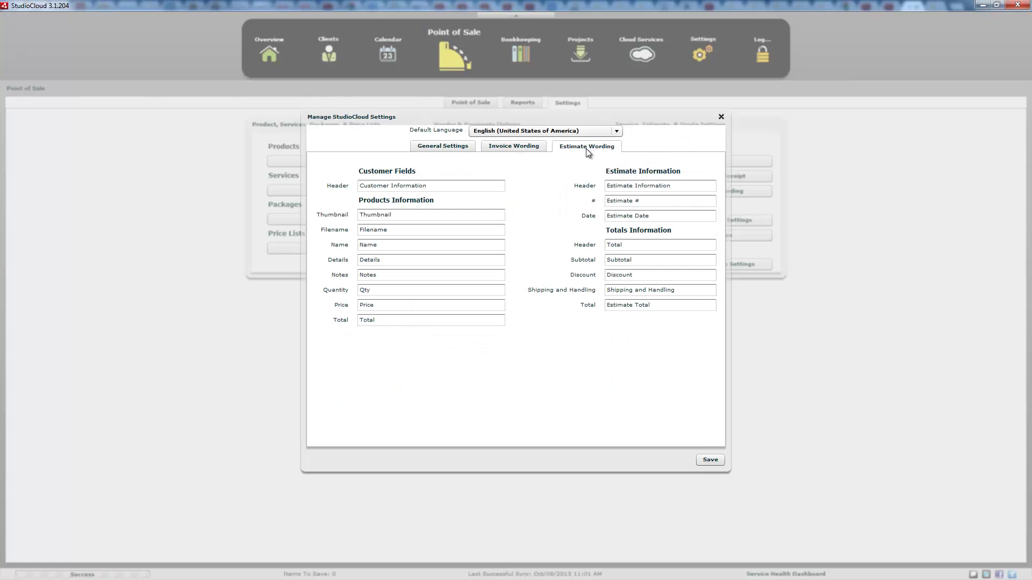
click(518, 146)
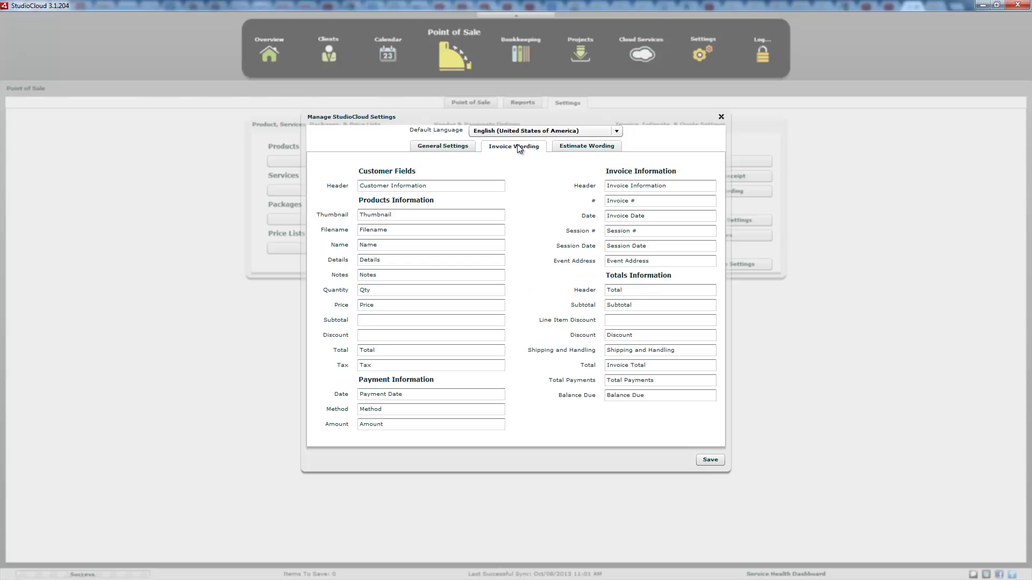
click(453, 148)
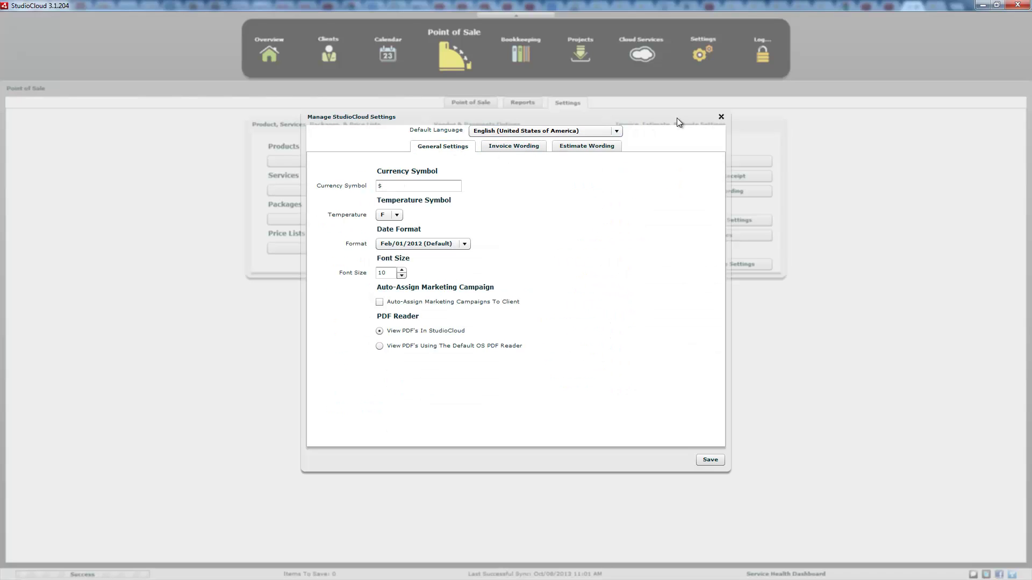
click(721, 116)
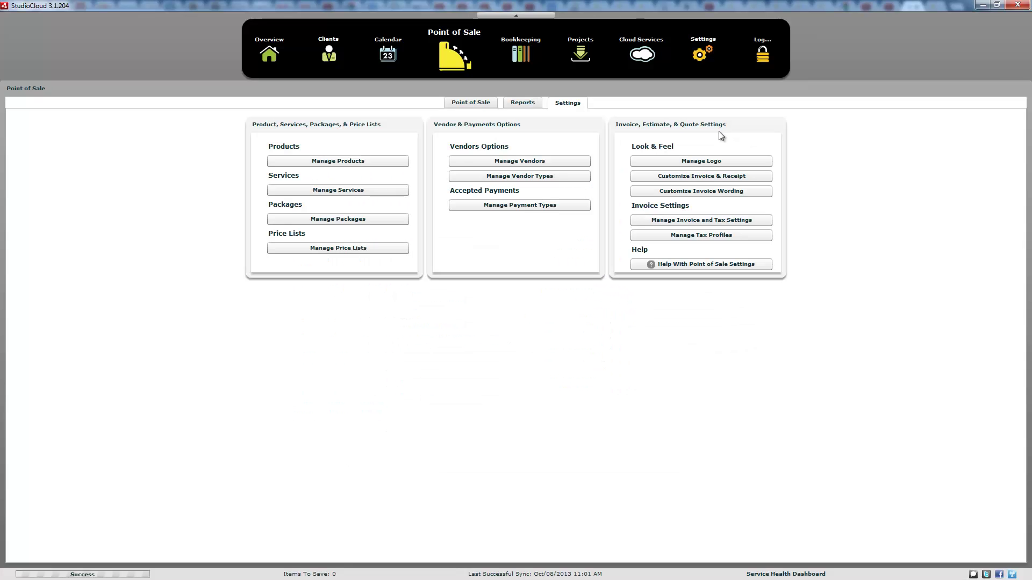
- Reopen Customize Invoice & Receipt, review the general invoice settings and the product layout again, and close it
click(703, 178)
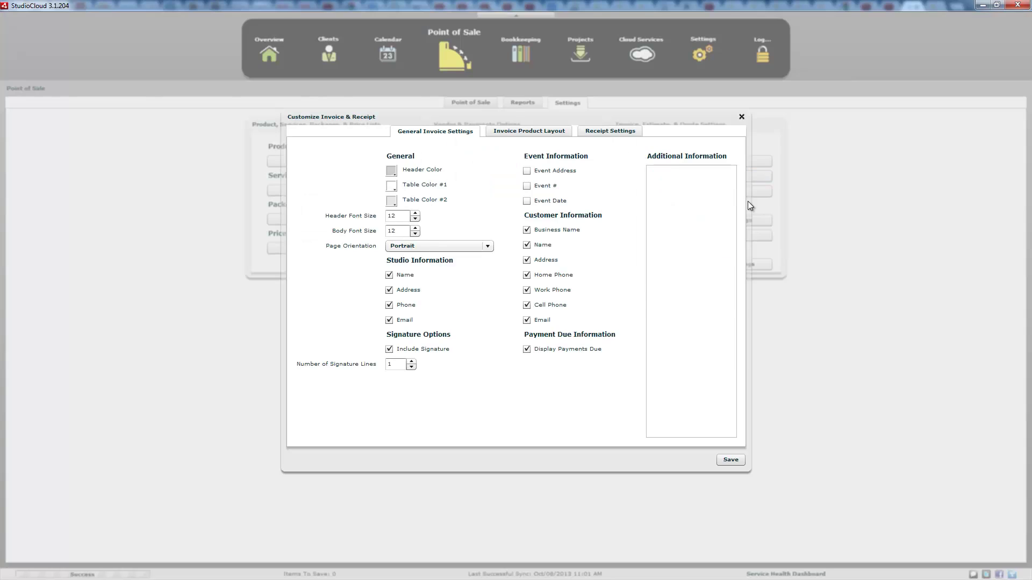
click(514, 133)
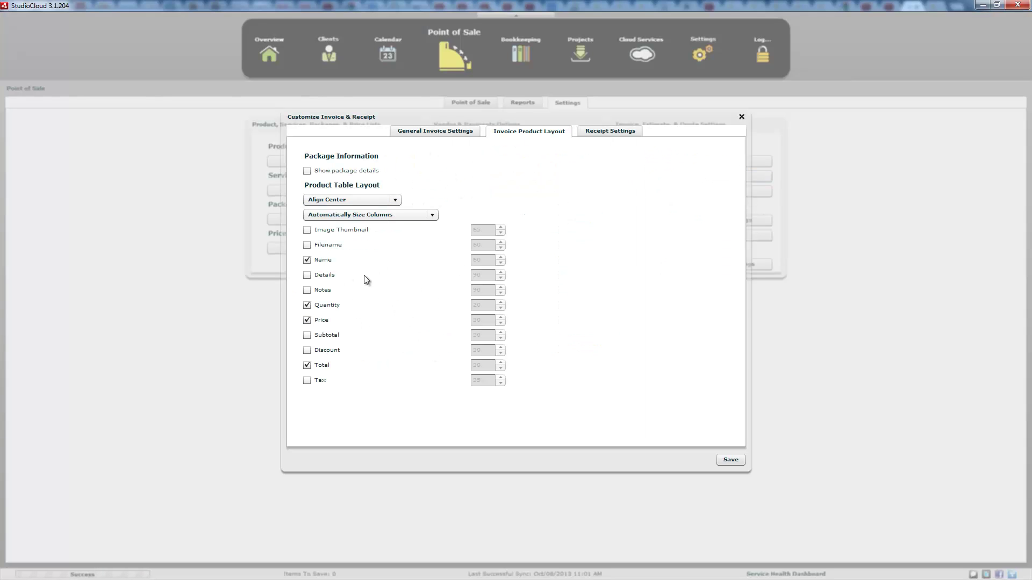
click(741, 117)
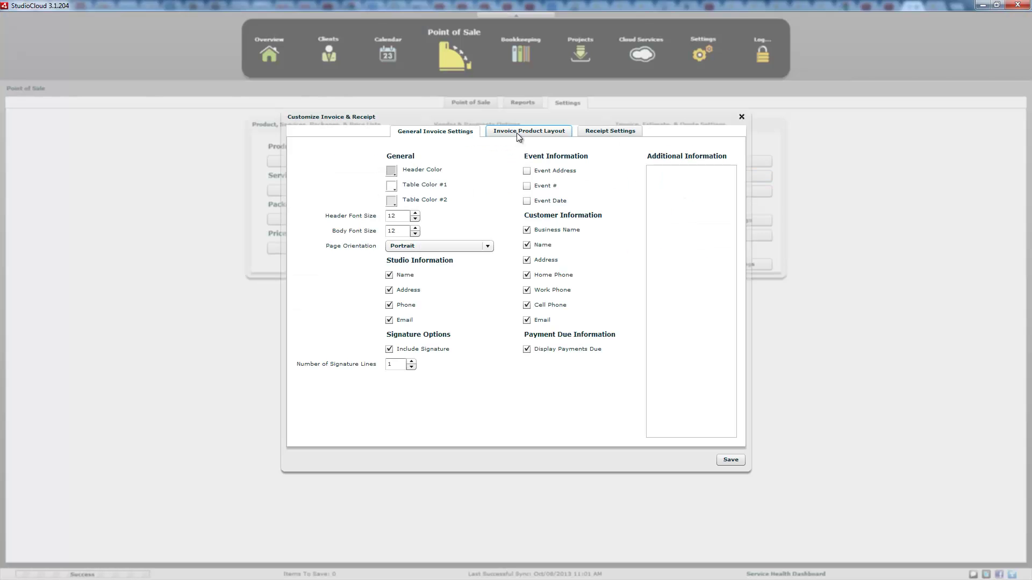
click(517, 133)
click(741, 116)
- Open the invoice wording customization once more, examine the invoice wording fields and close the window
click(748, 192)
click(748, 192)
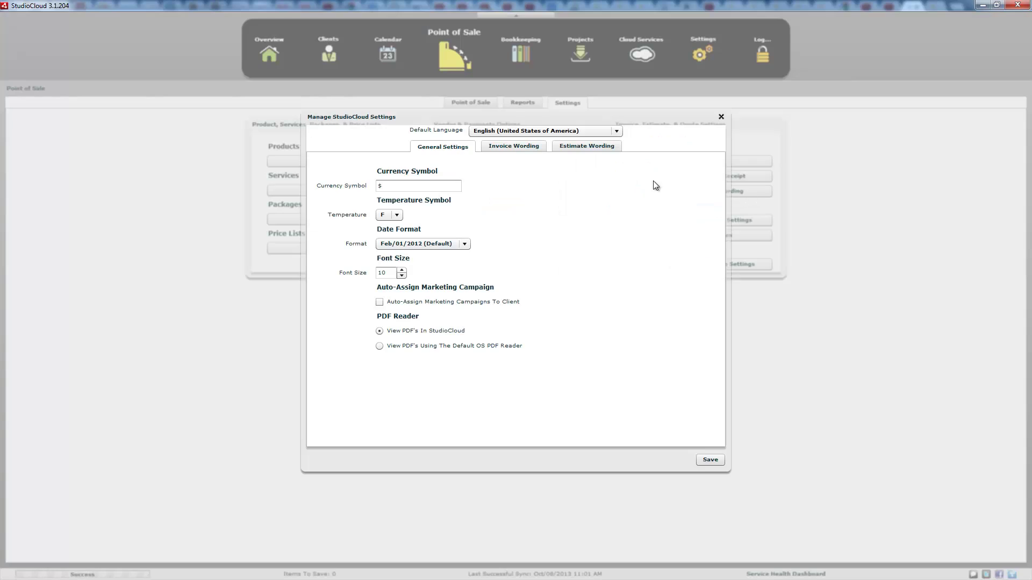
click(513, 147)
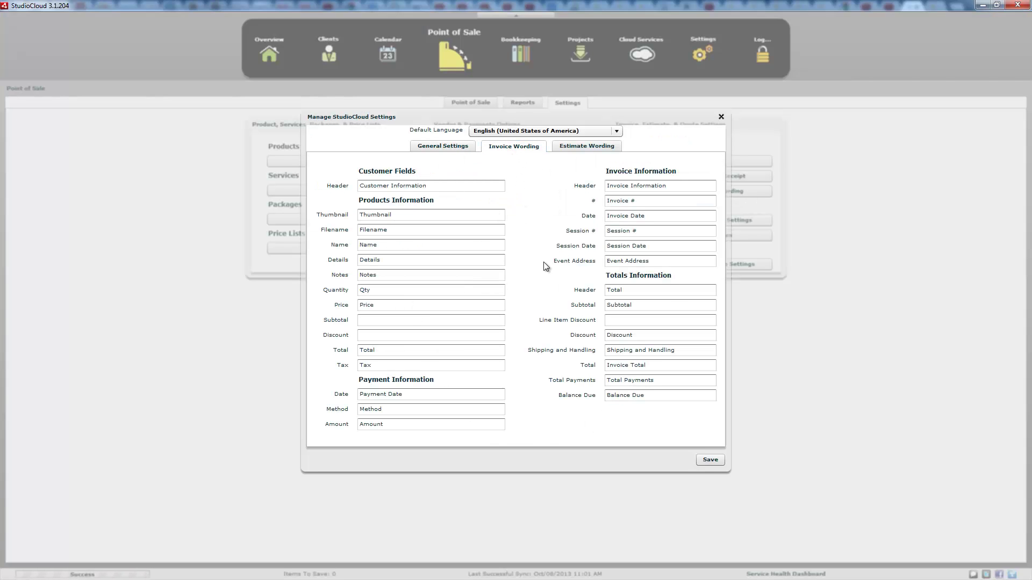
click(721, 117)
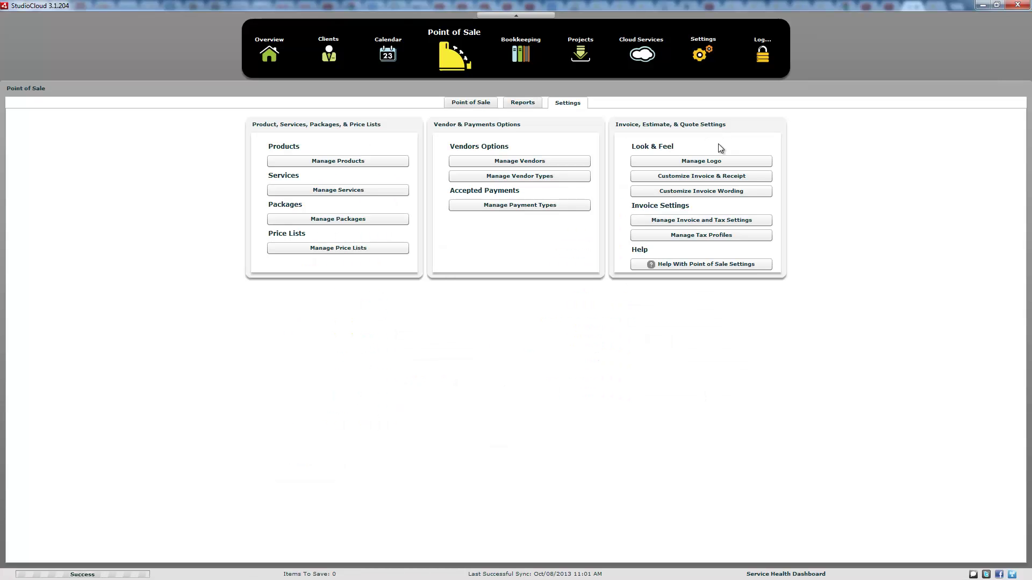